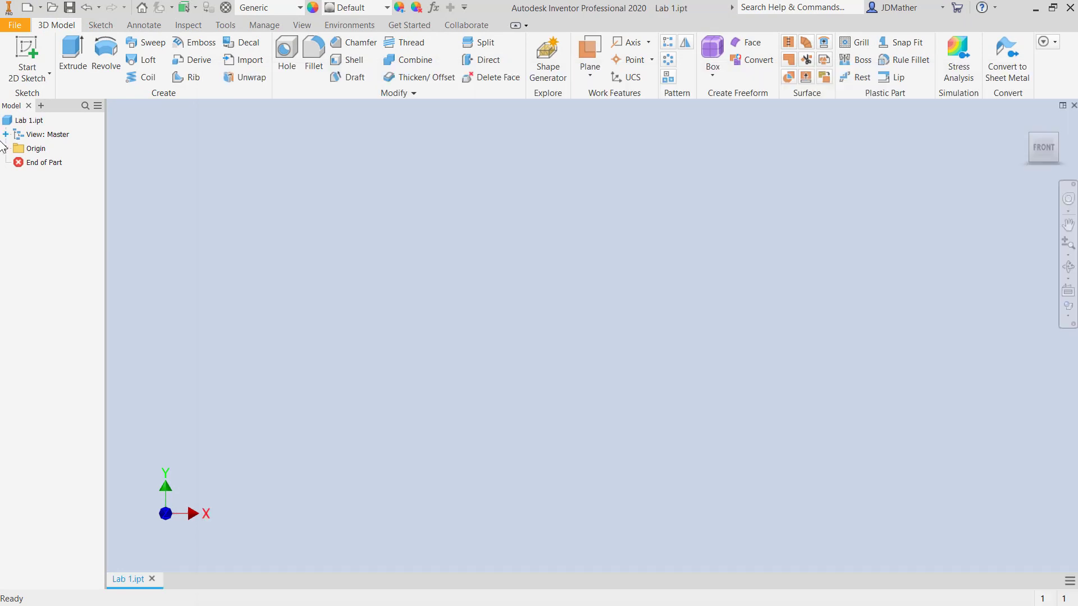
# - Start a new 2D sketch on the XY plane
pyautogui.click(5, 148)
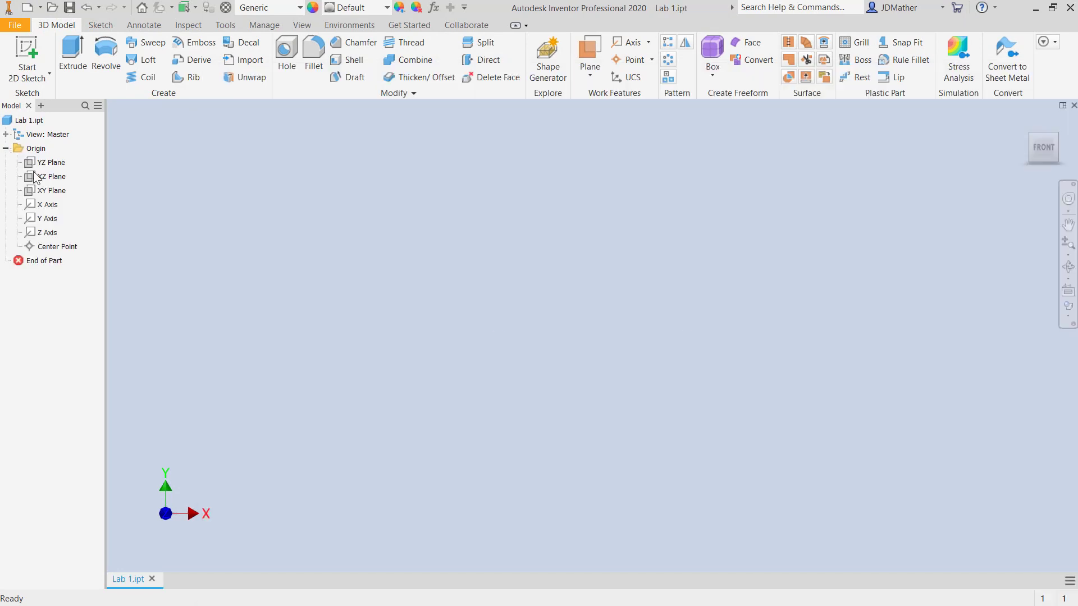
pyautogui.rightClick(52, 198)
pyautogui.click(72, 231)
# - Sketch a rectangle about 1.2 in wide beside the origin and constrain the midpoint of its left edge to the origin point
pyautogui.click(173, 51)
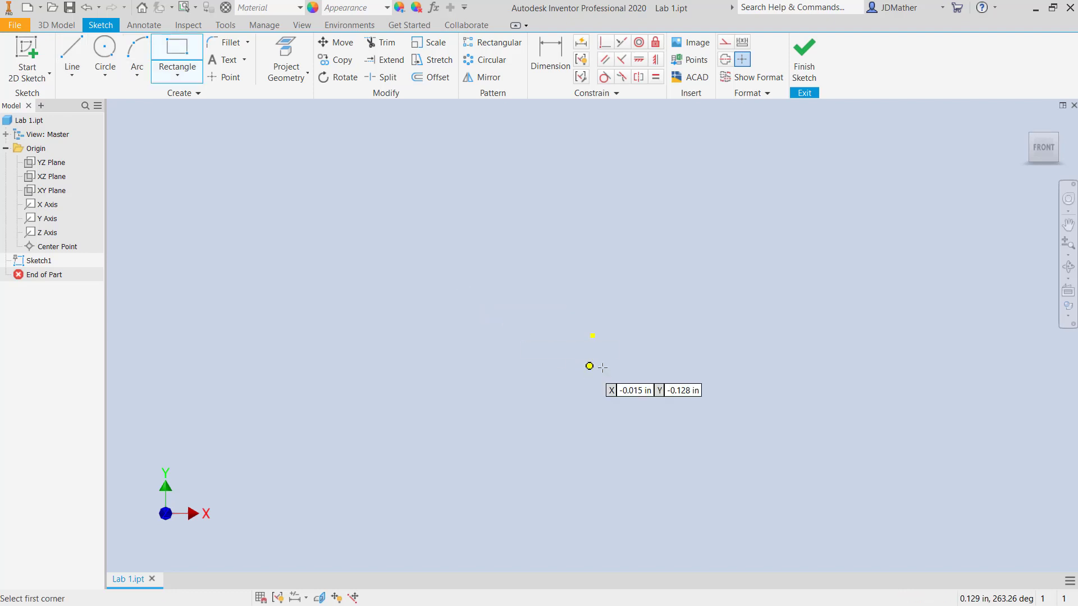
pyautogui.click(608, 325)
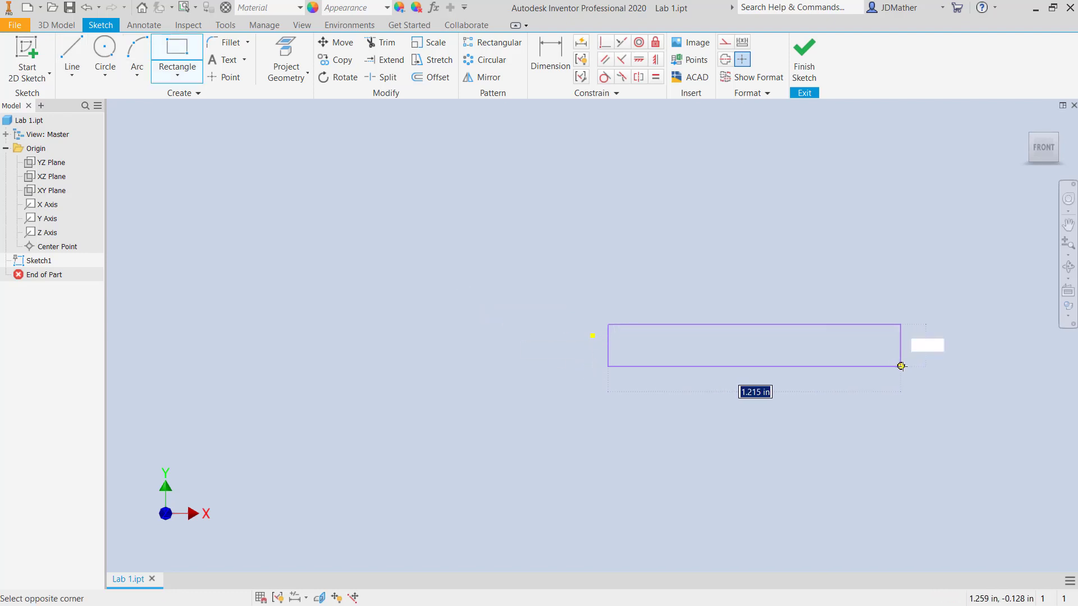
pyautogui.click(901, 366)
pyautogui.press('d')
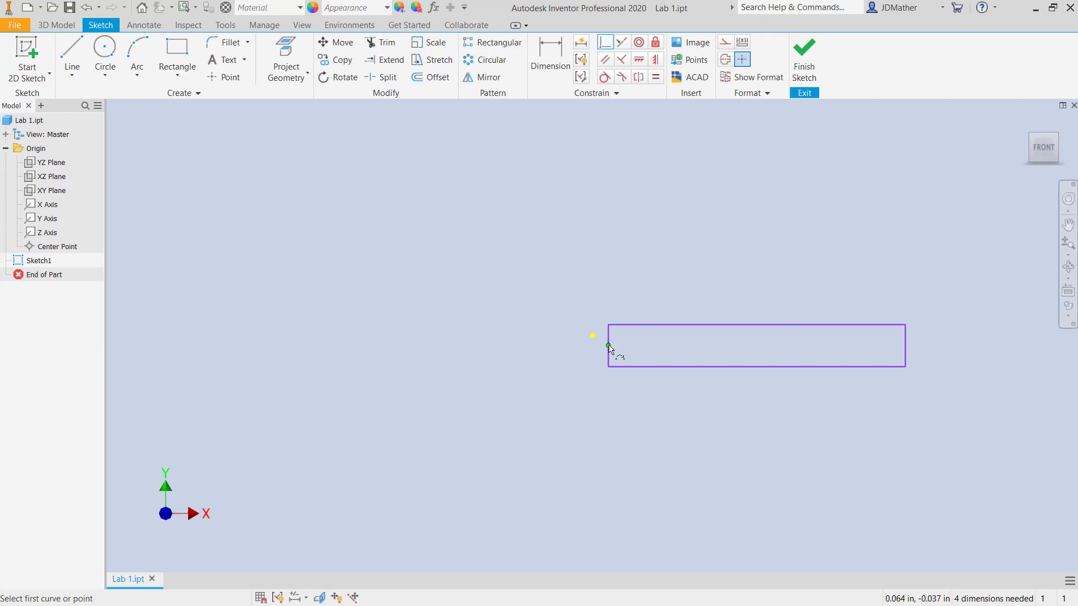
pyautogui.moveTo(609, 346); pyautogui.dragTo(593, 336)
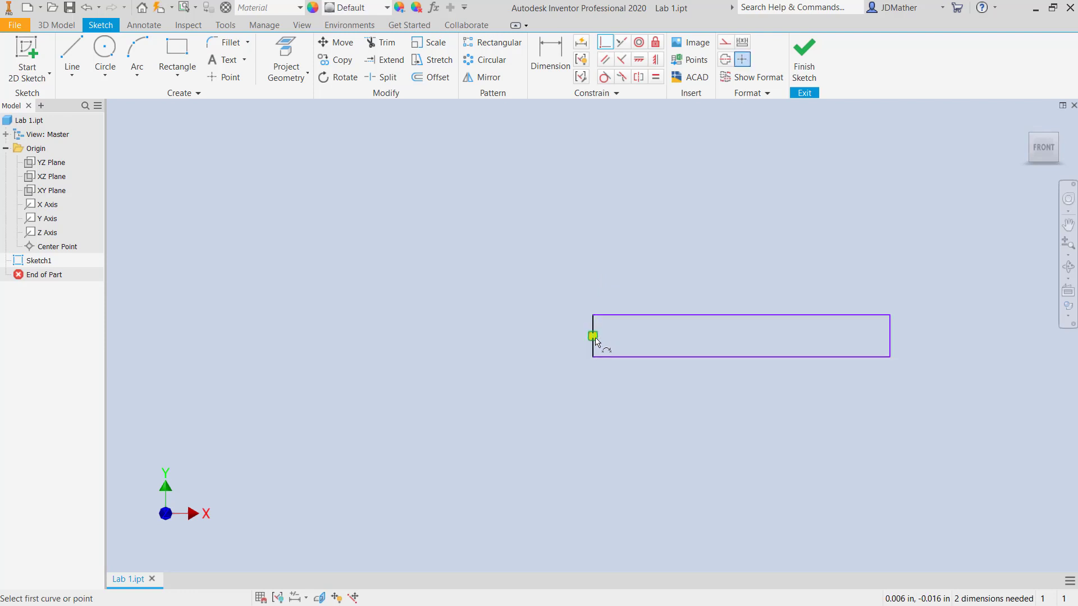
# - Dimension the rectangle's left edge and set its height to 1 in
pyautogui.scroll(3, 596, 341)
pyautogui.scroll(-3, 441, 309)
pyautogui.scroll(3, 568, 313)
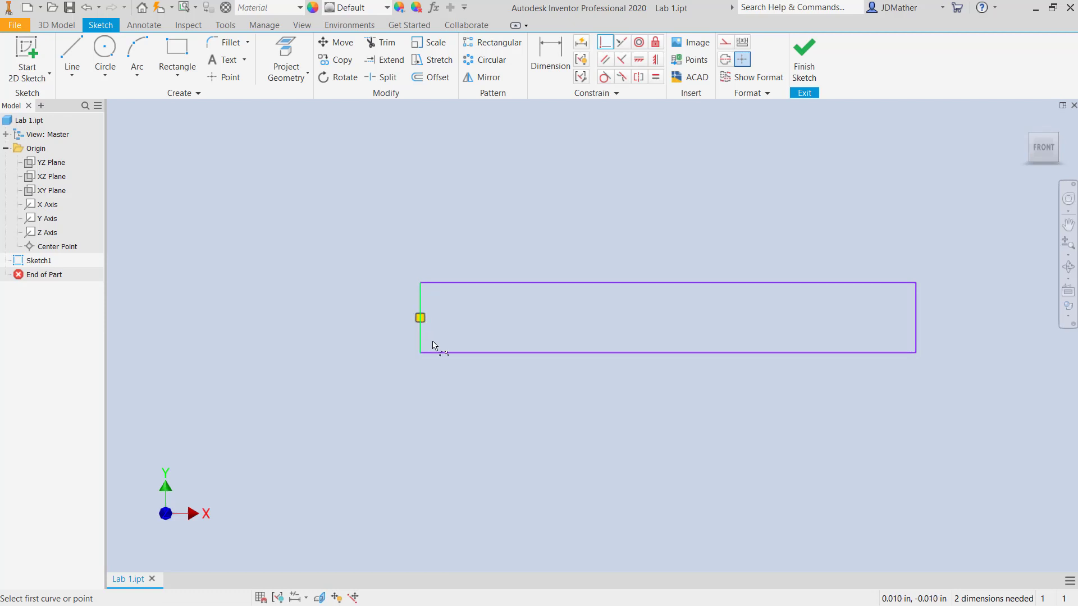
pyautogui.click(550, 59)
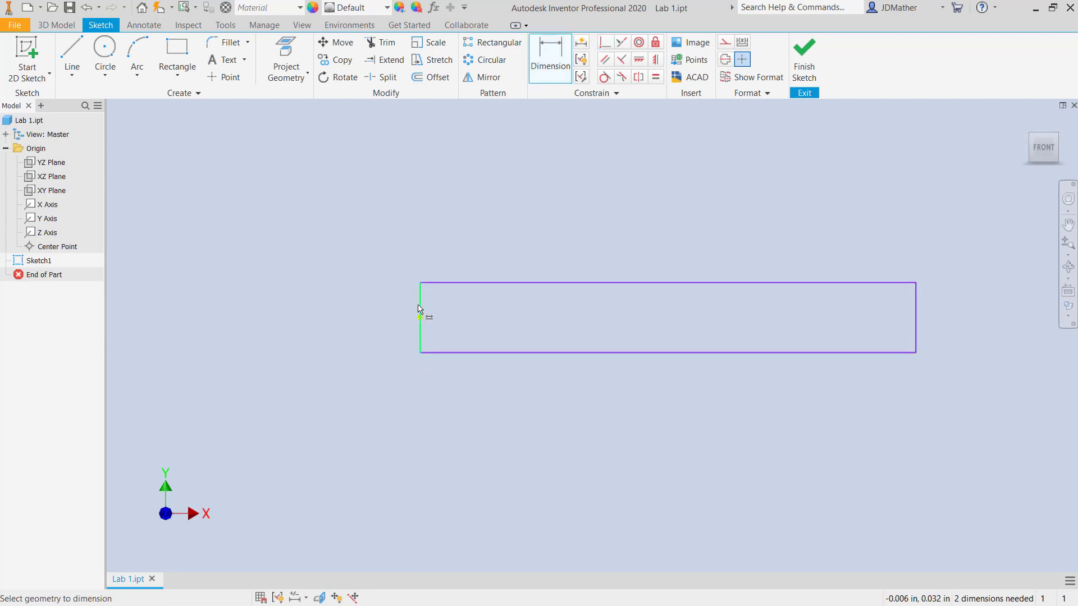
pyautogui.click(419, 308)
pyautogui.click(373, 309)
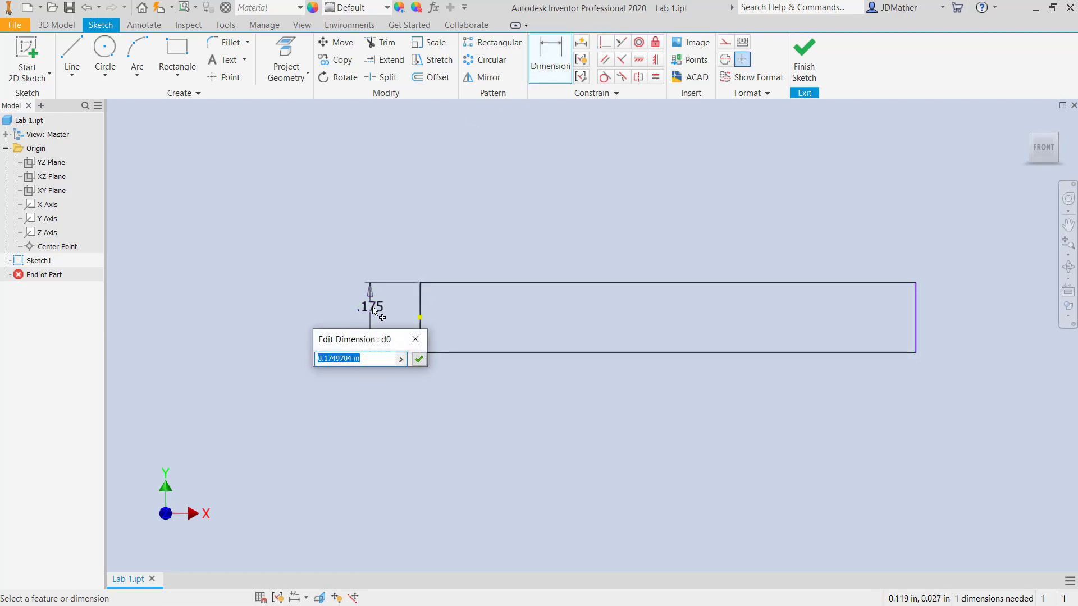
pyautogui.write('1')
pyautogui.press('Return')
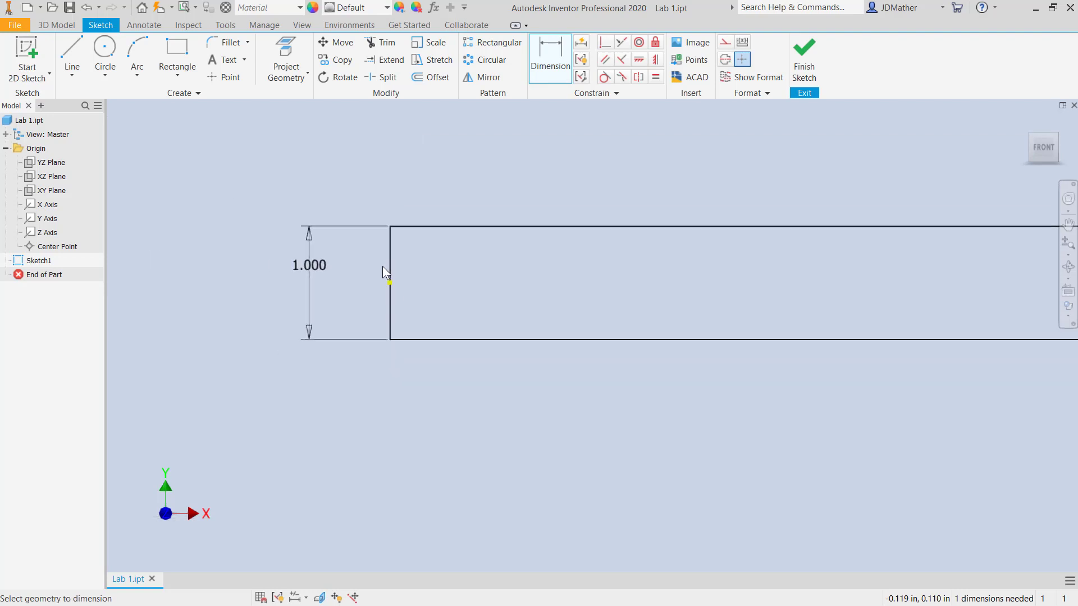
# - Dimension the rectangle's lower edge and set its length to 24 in
pyautogui.click(510, 339)
pyautogui.click(590, 396)
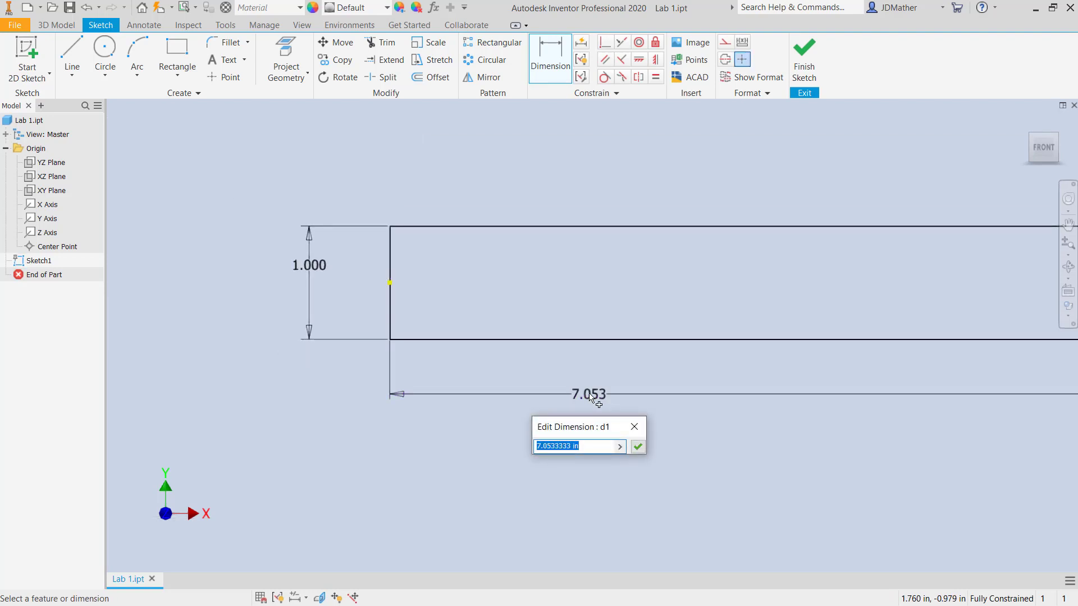
pyautogui.write('24')
pyautogui.press('Return')
# - Extrude the rectangle symmetrically about the sketch plane, linking the distance to the rectangle's height dimension d0
pyautogui.scroll(-8, 552, 373)
pyautogui.scroll(4, 549, 372)
pyautogui.scroll(-4, 508, 393)
pyautogui.keyDown('shift'); pyautogui.moveTo(504, 398); pyautogui.dragTo(492, 423, button='middle'); pyautogui.keyUp('shift')
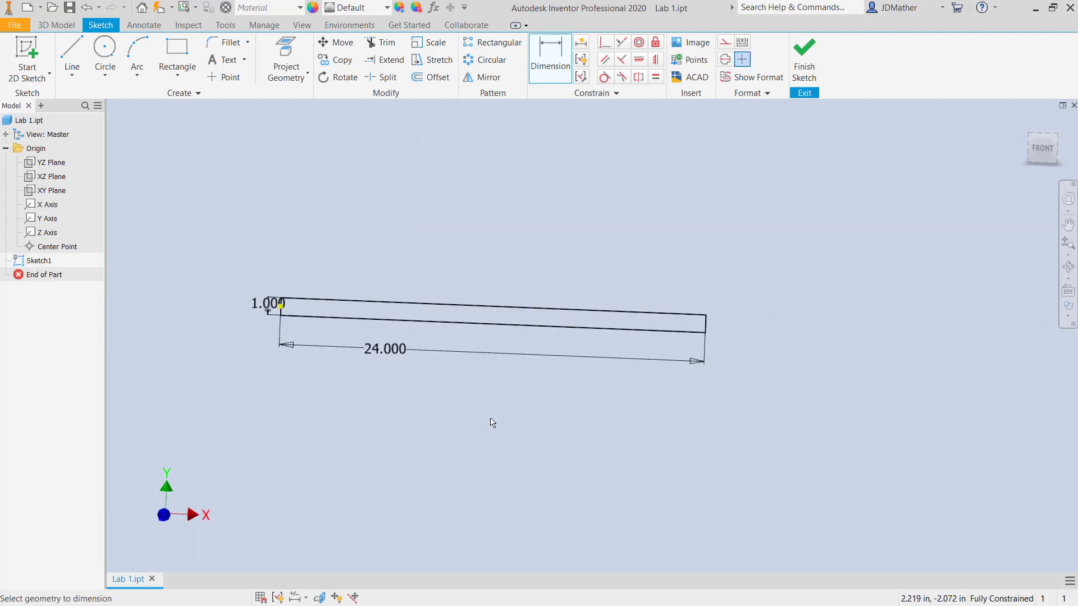
pyautogui.press('e')
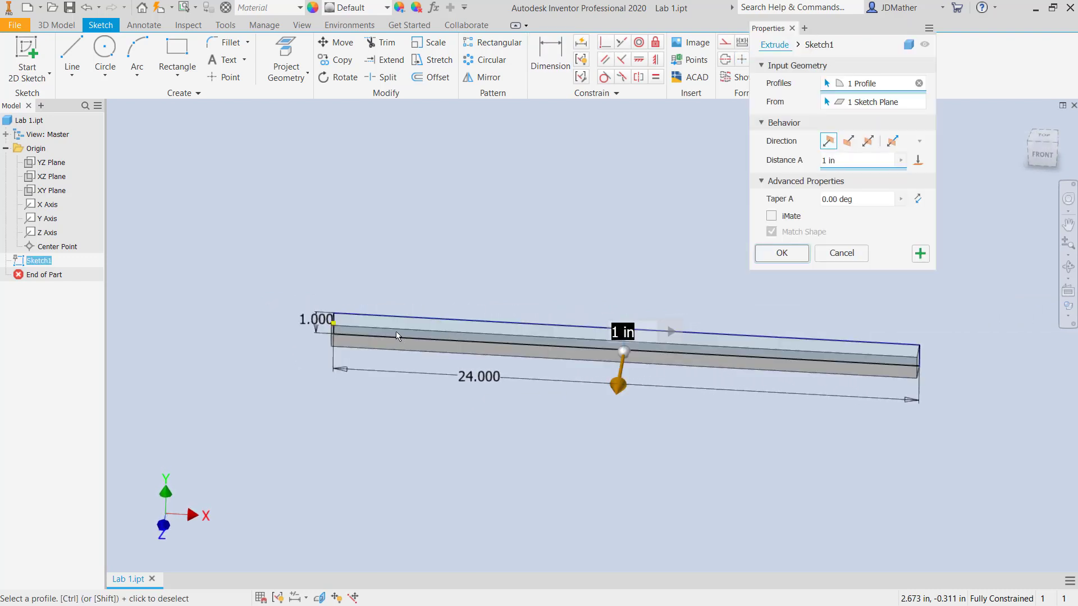
pyautogui.keyDown('shift'); pyautogui.moveTo(396, 331); pyautogui.dragTo(428, 320, button='middle'); pyautogui.keyUp('shift')
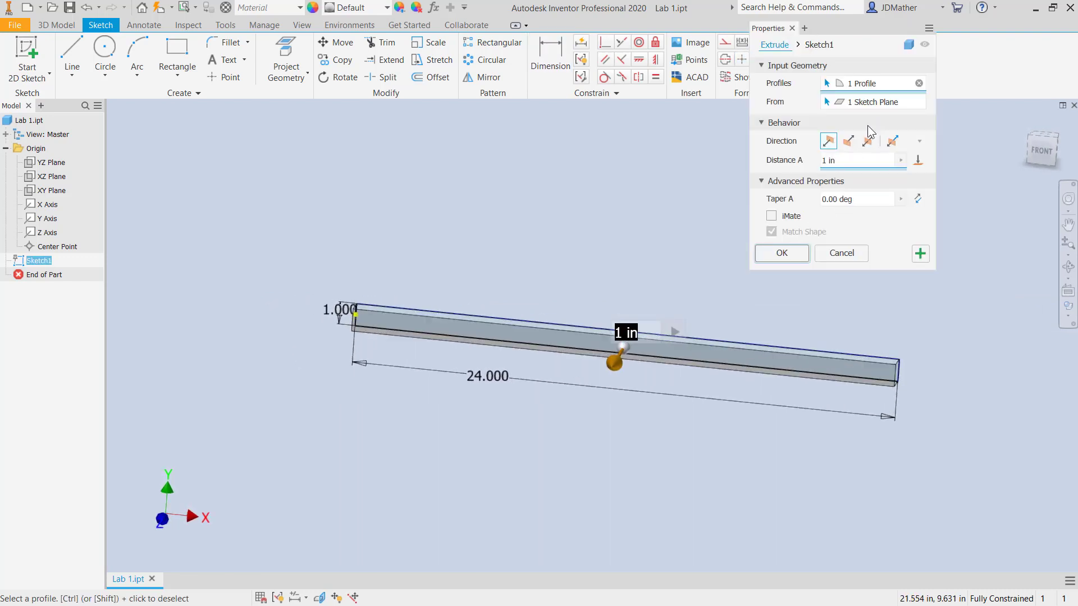
pyautogui.click(848, 164)
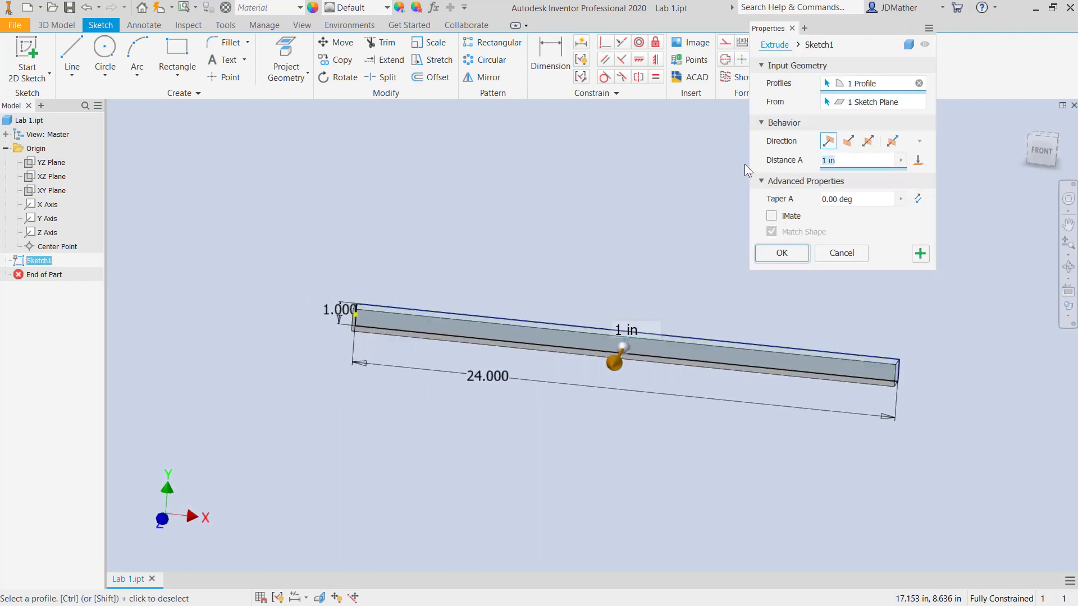
pyautogui.click(341, 316)
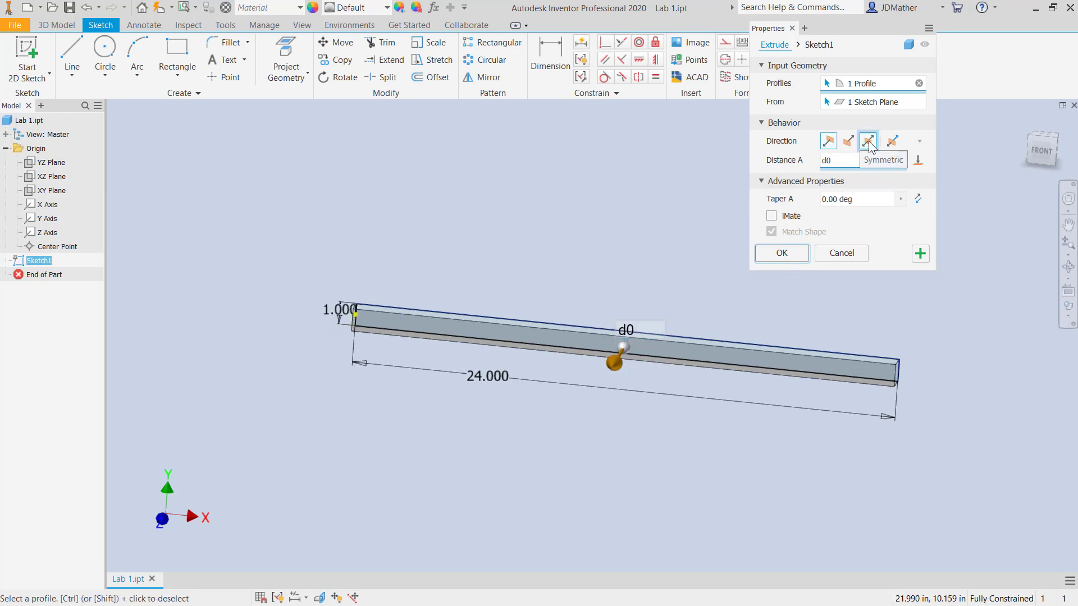
pyautogui.click(869, 145)
pyautogui.click(783, 253)
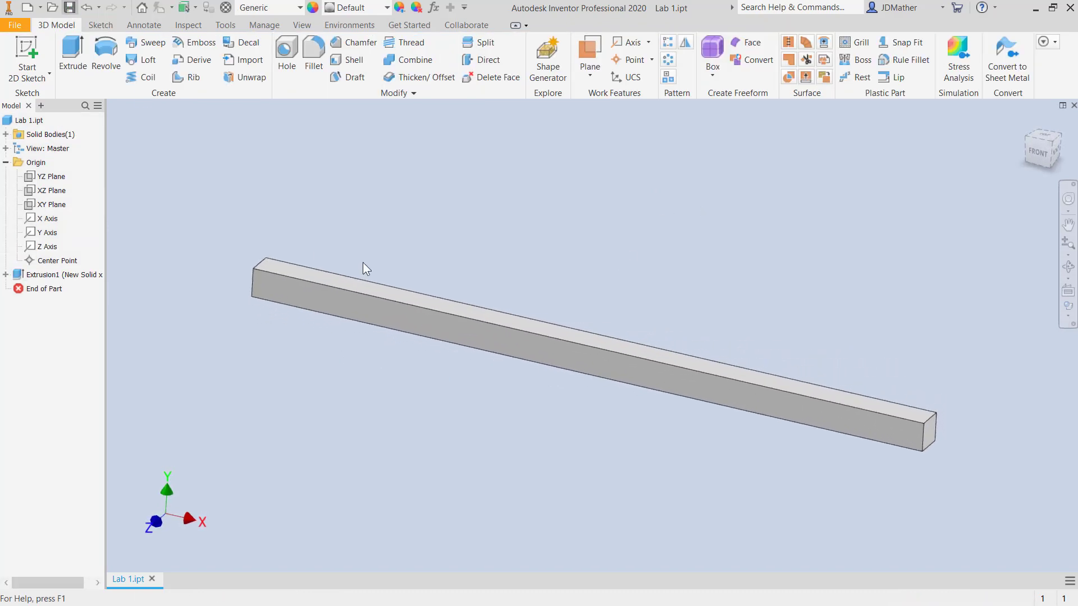
# - Assign the Steel material from the Inventor Material Library to the bar
pyautogui.click(266, 9)
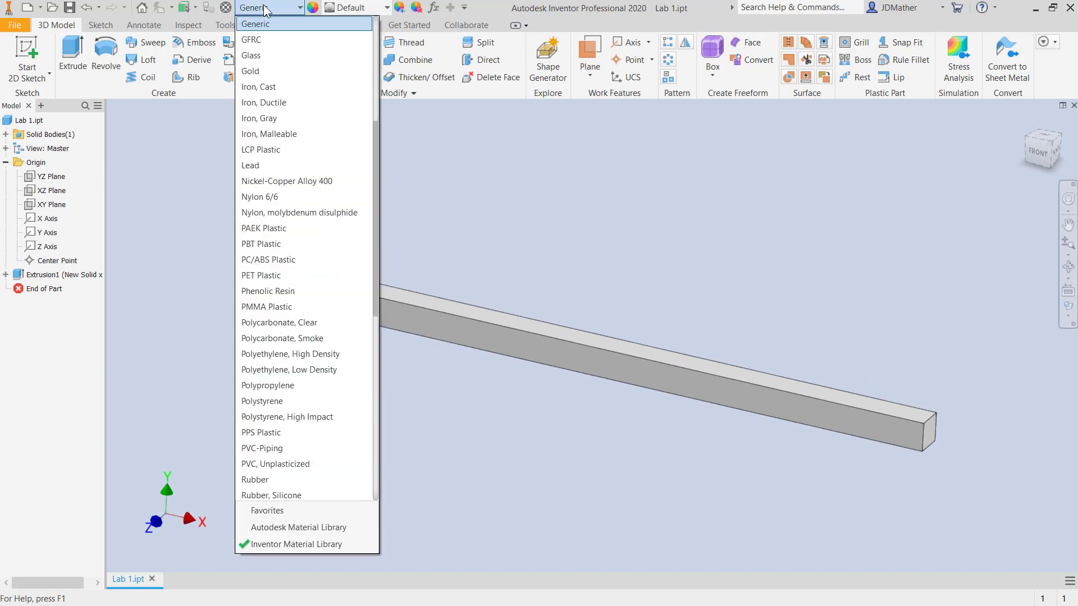
pyautogui.scroll(-10, 308, 169)
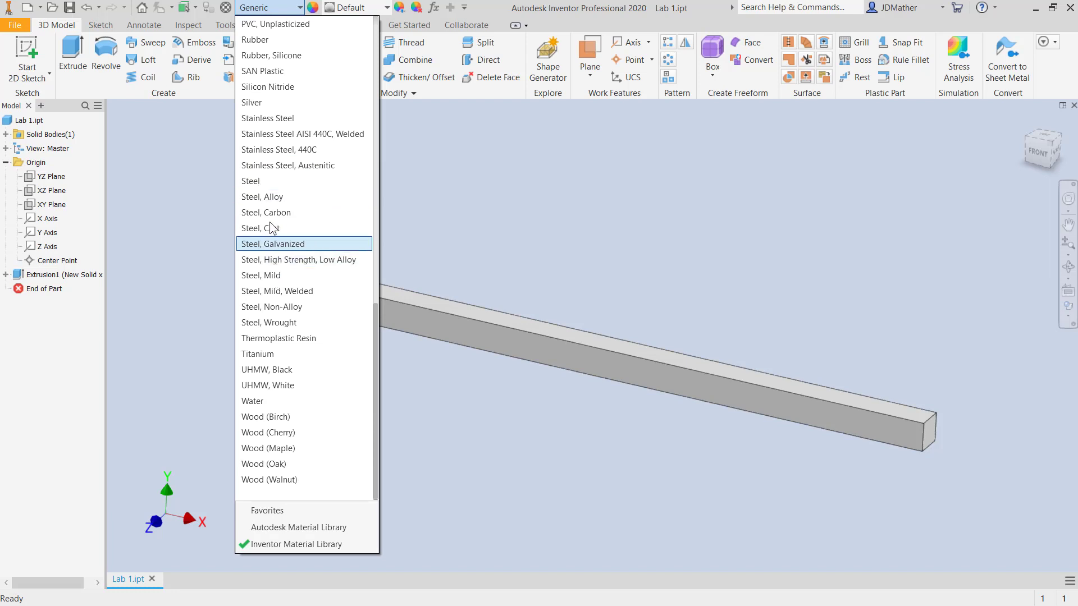
pyautogui.click(267, 187)
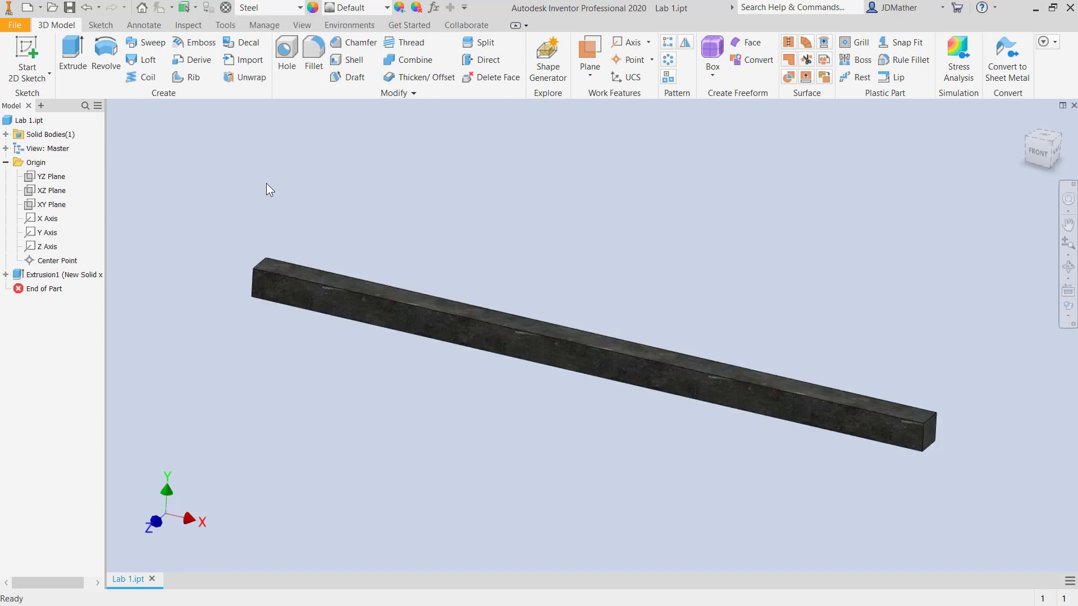
# - Examine the mechanical and strength properties of the document's Steel material, leaving the material unedited
pyautogui.click(226, 9)
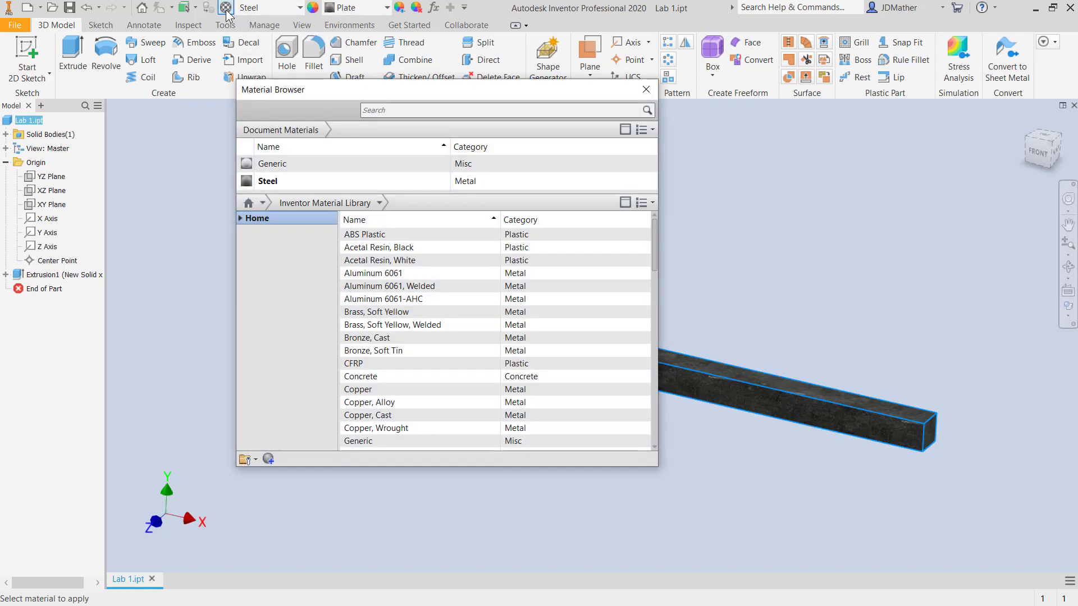
pyautogui.click(650, 184)
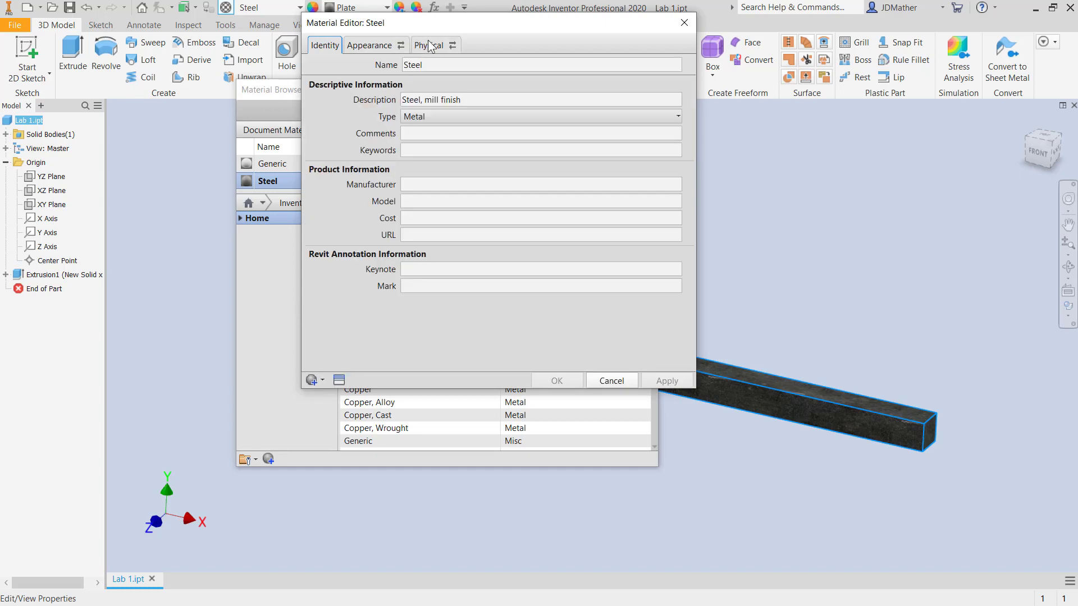
pyautogui.click(370, 45)
pyautogui.click(429, 45)
pyautogui.click(309, 152)
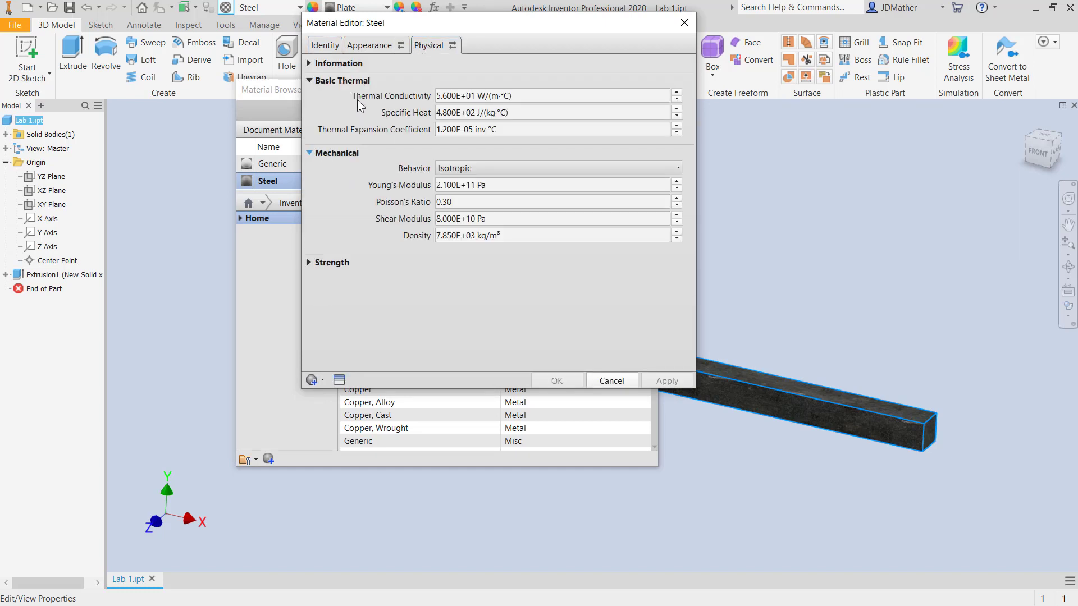
pyautogui.click(309, 80)
pyautogui.click(309, 208)
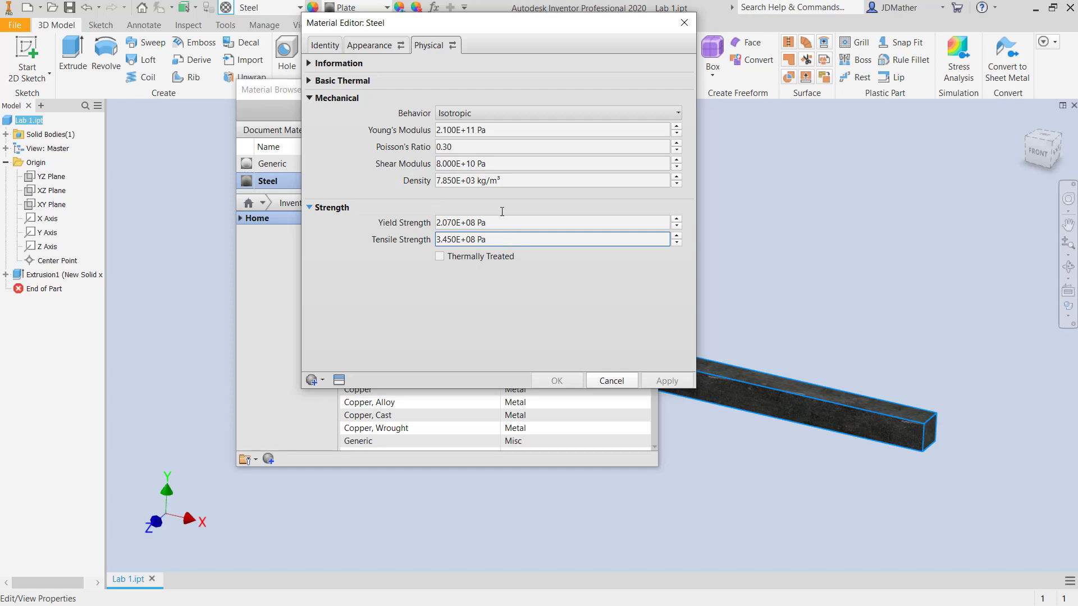
pyautogui.click(611, 382)
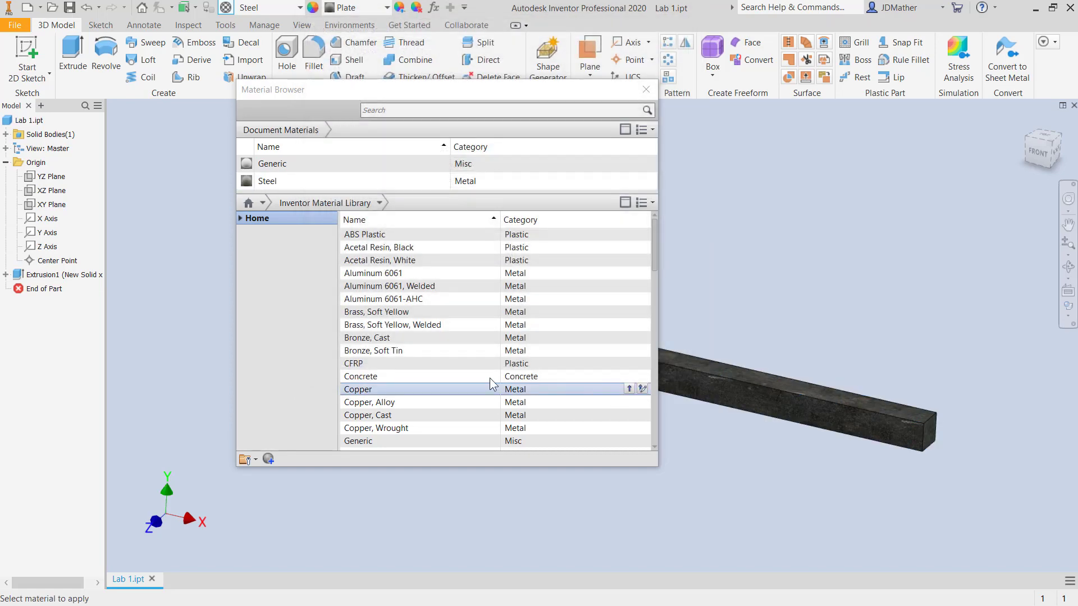
# - Set the default material display units to inch-pound units with stresses in psi
pyautogui.click(256, 460)
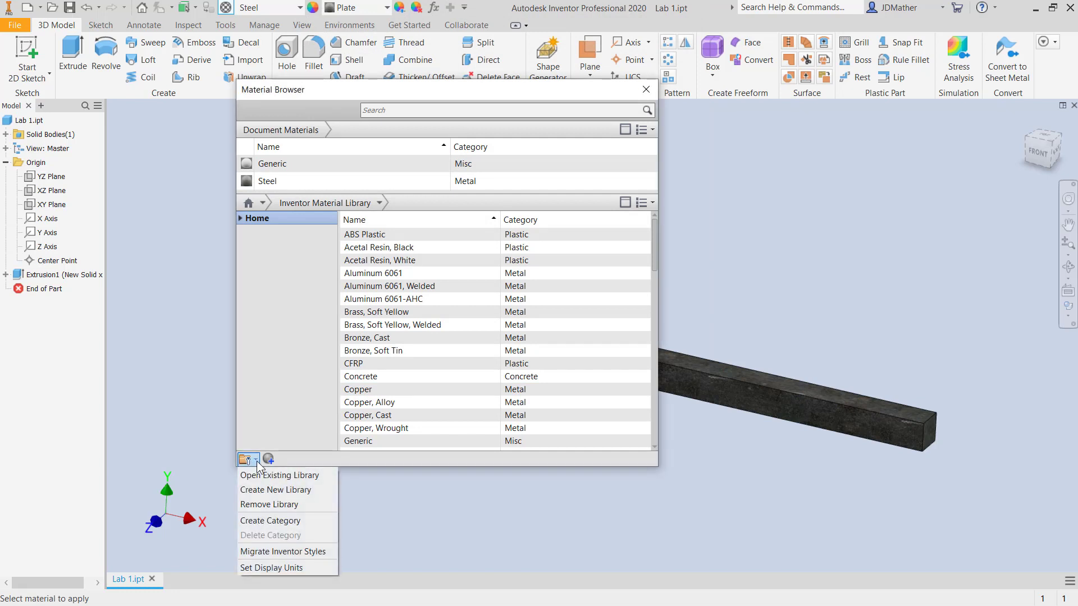
pyautogui.click(258, 568)
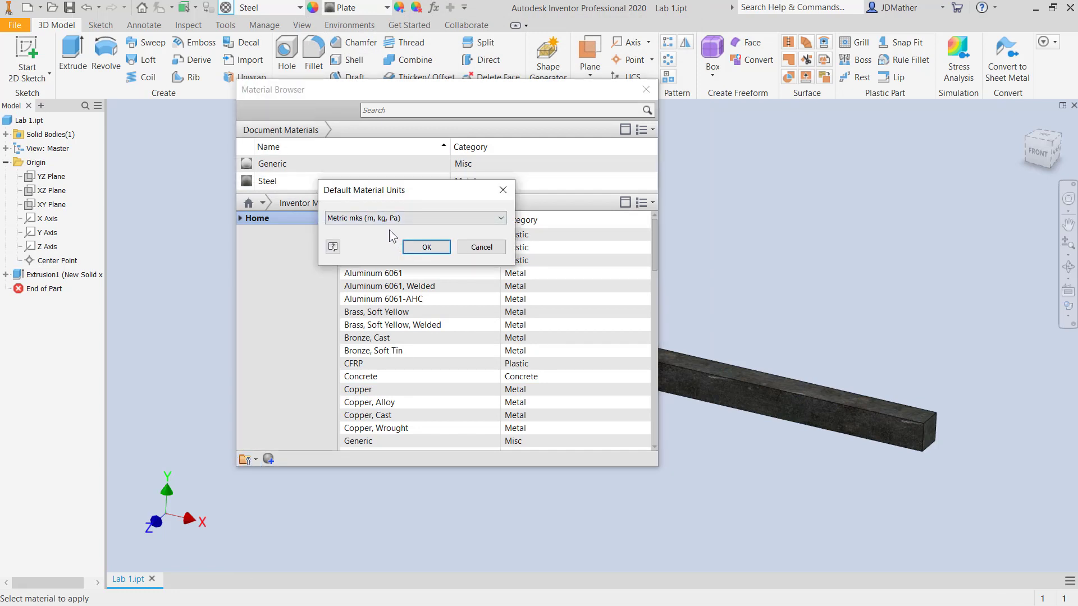
pyautogui.click(404, 218)
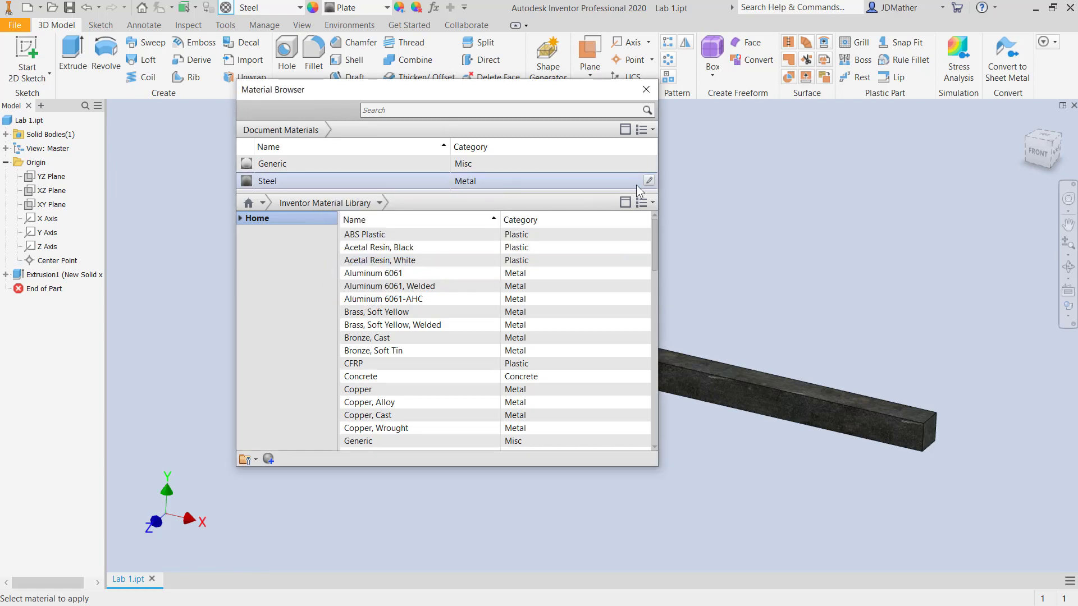
# - Review Steel's mechanical and strength properties in psi, and close the material editor and browser without changes
pyautogui.click(648, 182)
pyautogui.click(423, 45)
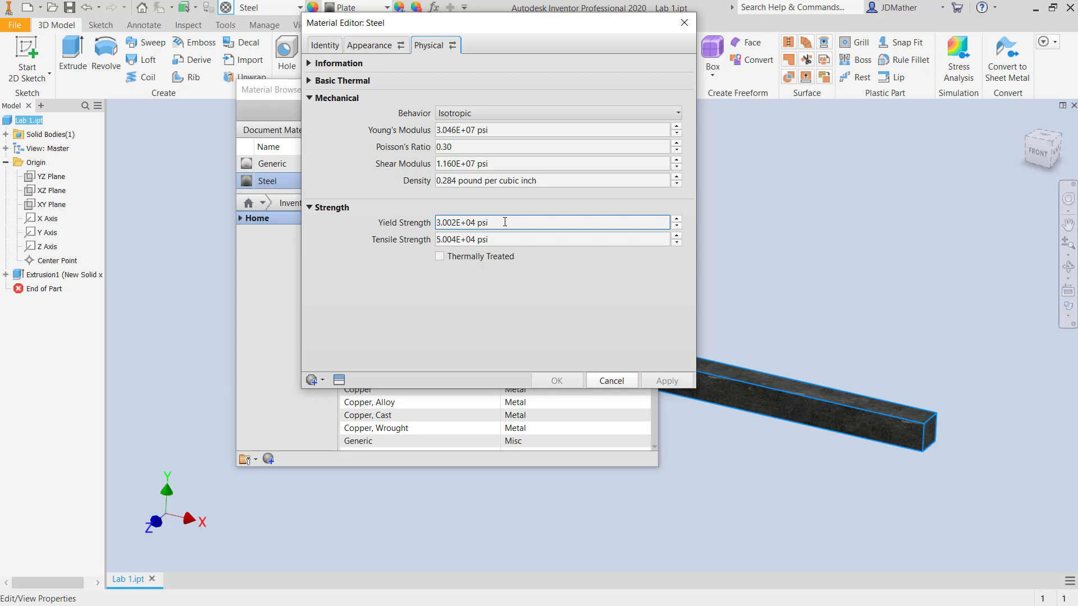
pyautogui.click(611, 381)
pyautogui.click(646, 90)
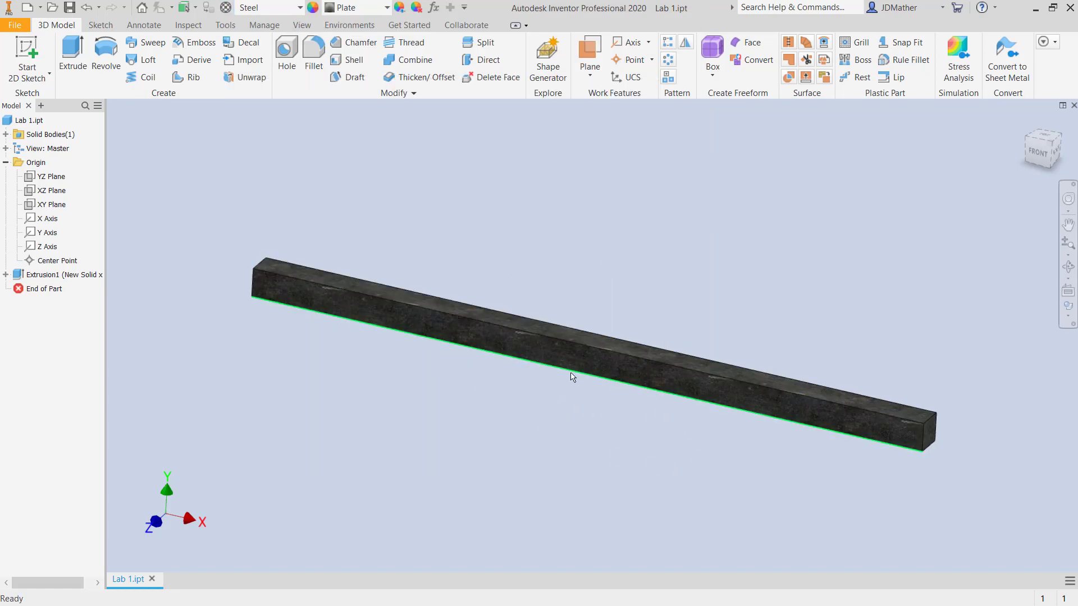
# - Change the bar's appearance to Light Gray
pyautogui.click(385, 9)
pyautogui.scroll(15, 419, 140)
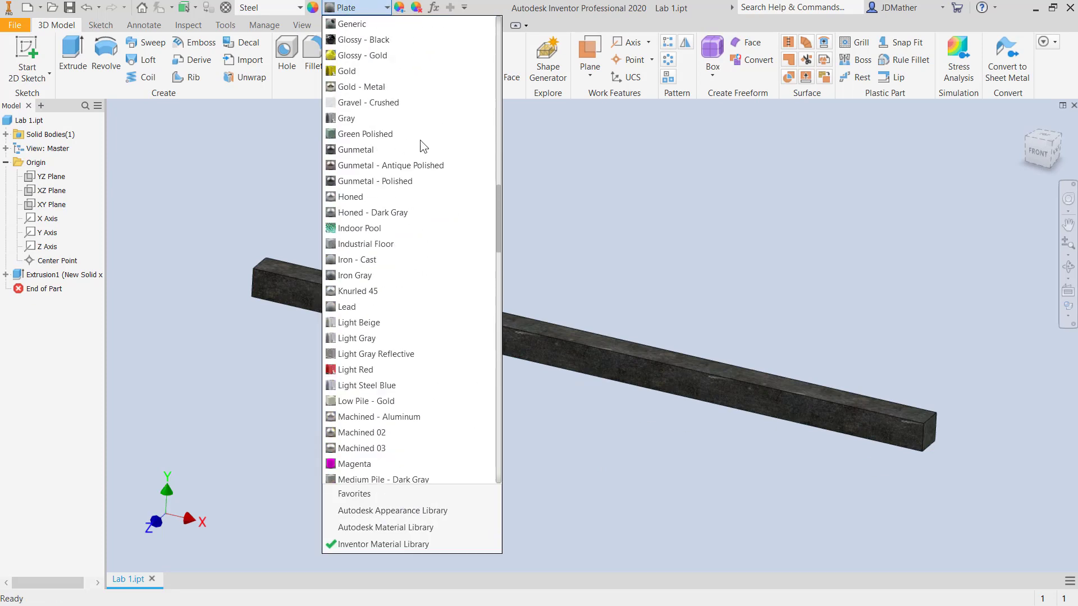
pyautogui.click(357, 385)
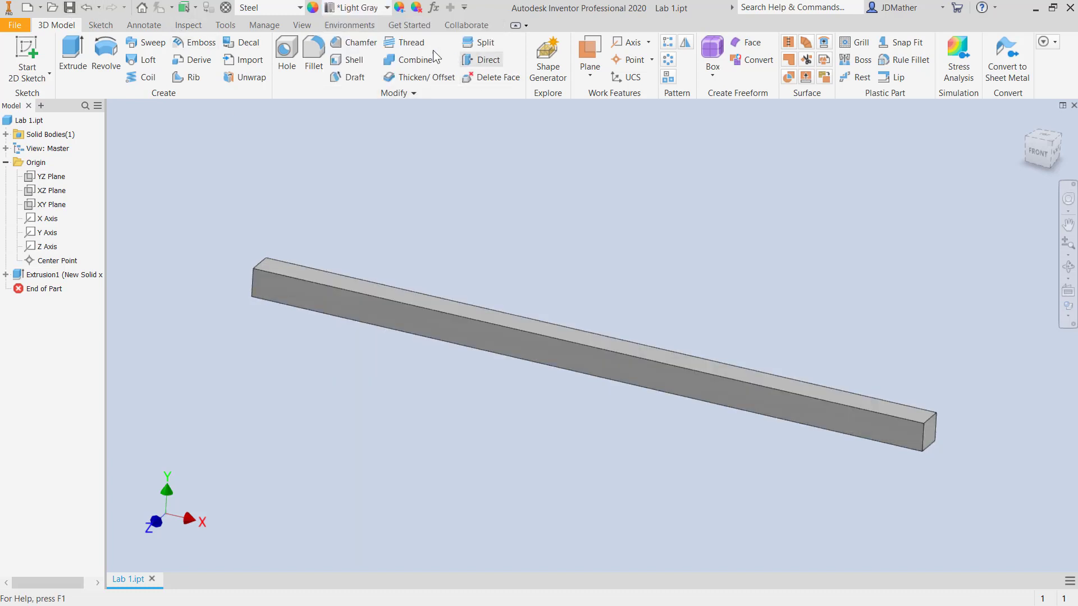
# - Enter the Stress Analysis environment and create a single-point static analysis study with bonded contacts
pyautogui.click(339, 25)
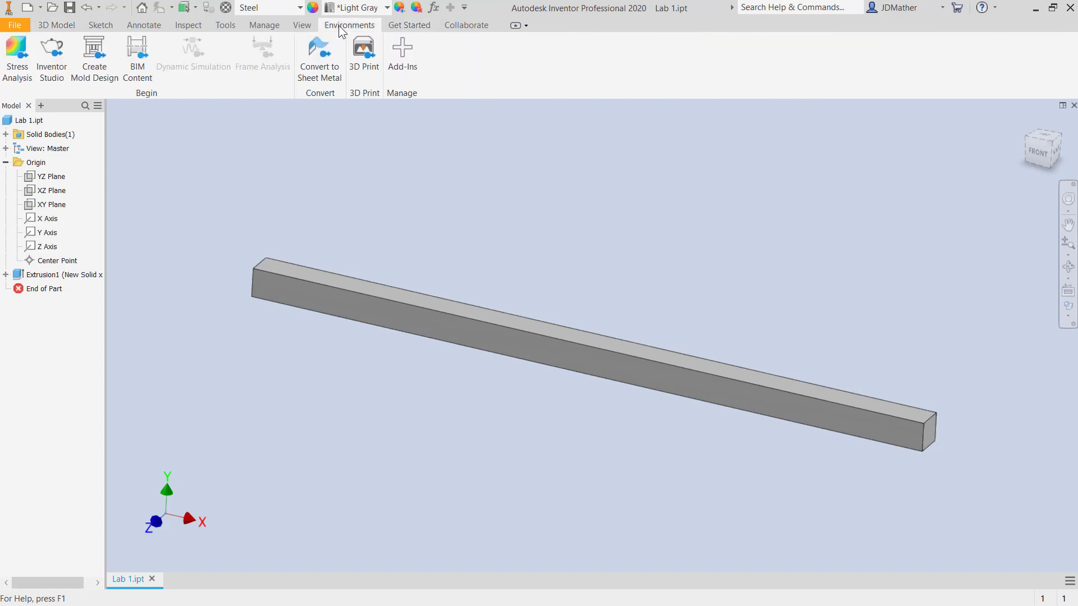
pyautogui.click(18, 66)
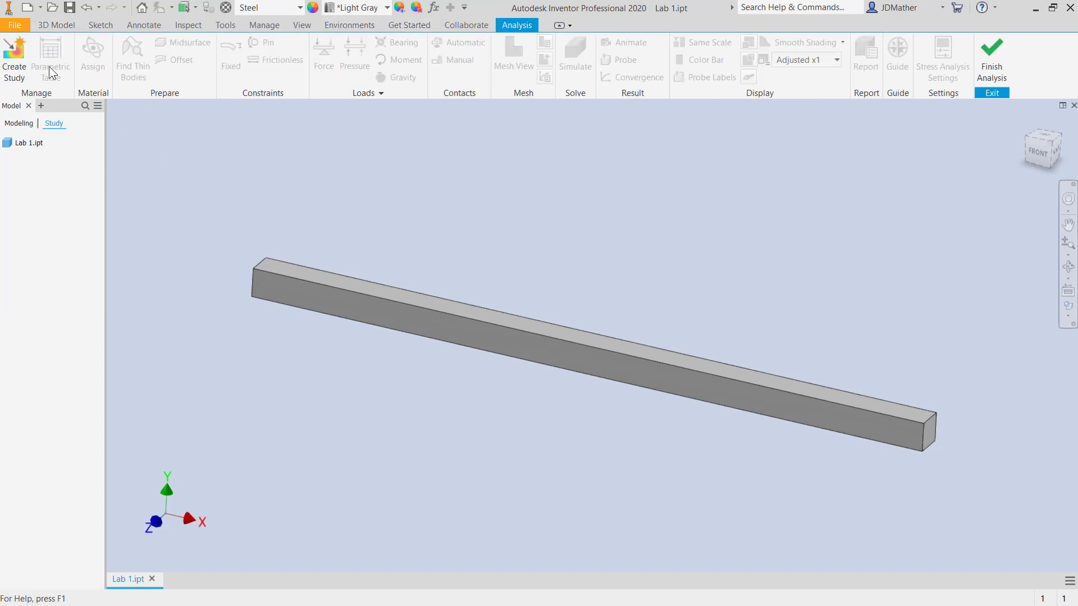
pyautogui.click(23, 49)
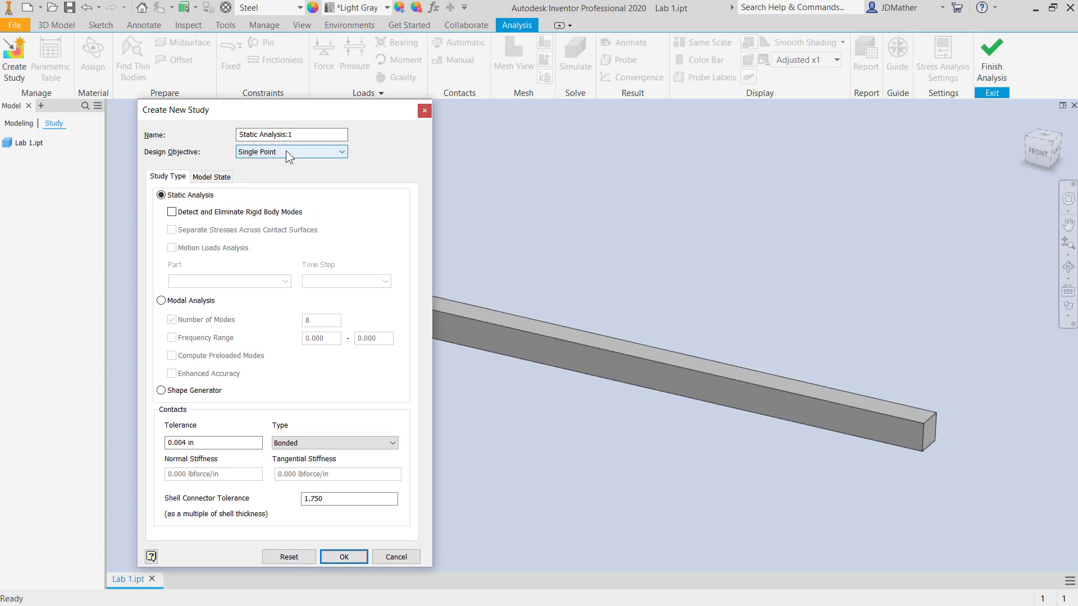
pyautogui.click(337, 558)
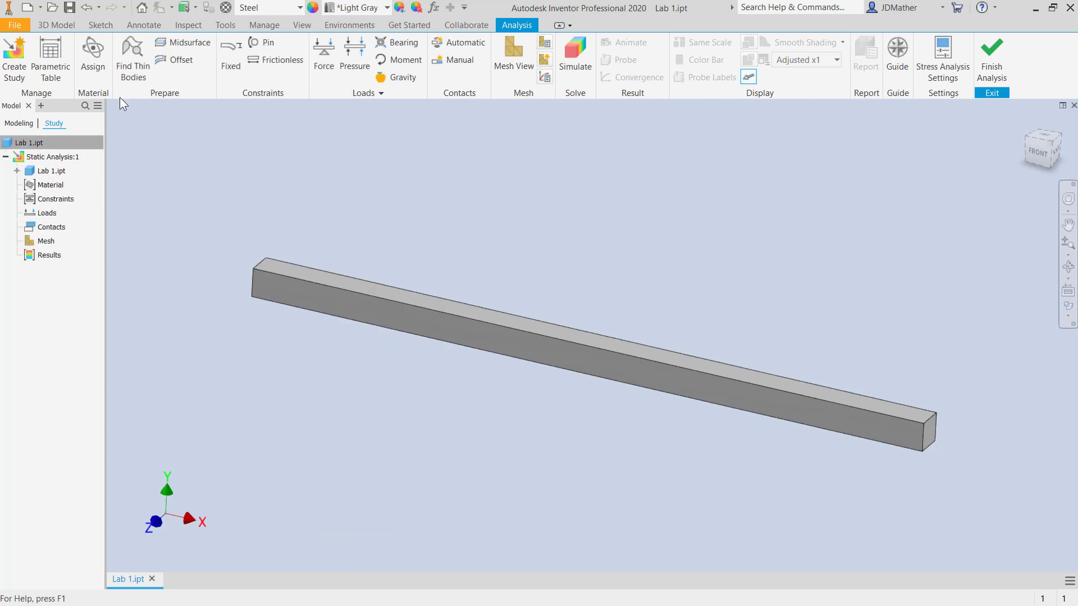
# - Check the material assigned to the bar in the stress study and close the assignment without changes
pyautogui.click(93, 66)
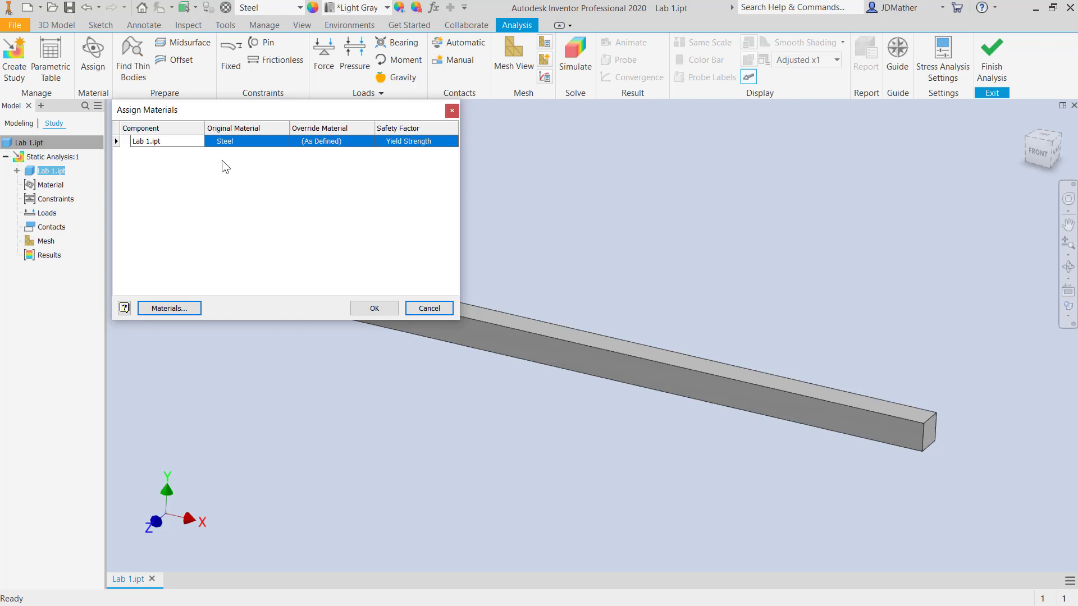
pyautogui.click(452, 110)
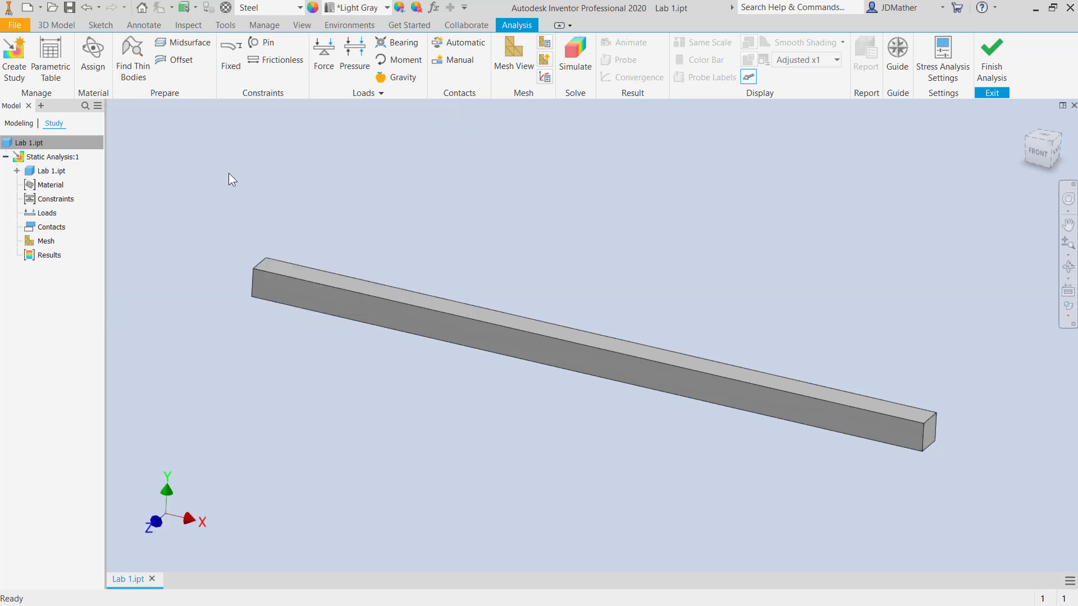
pyautogui.rightClick(38, 157)
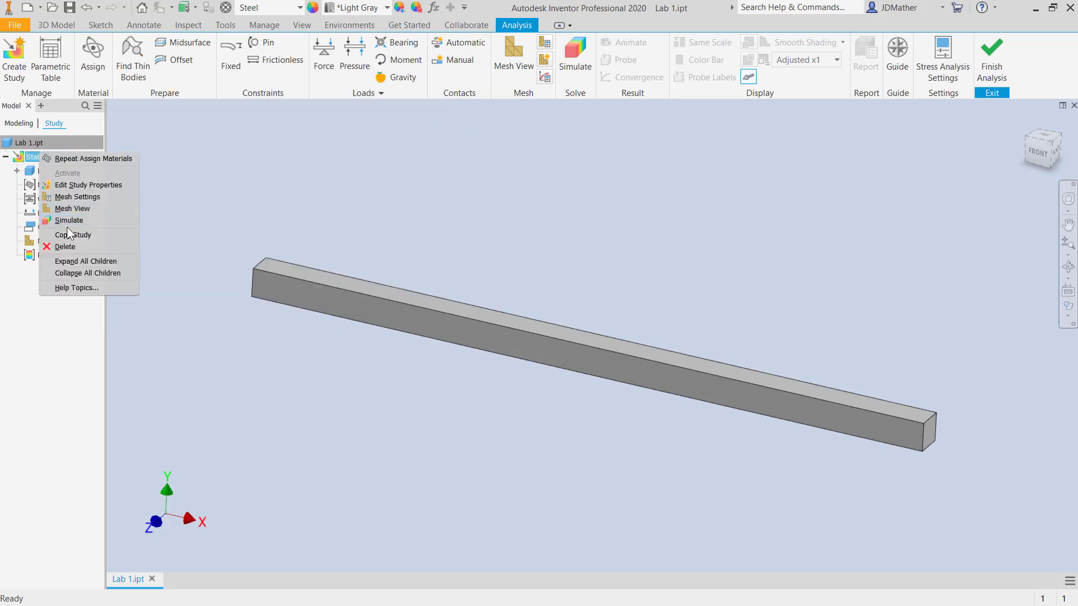
pyautogui.click(71, 235)
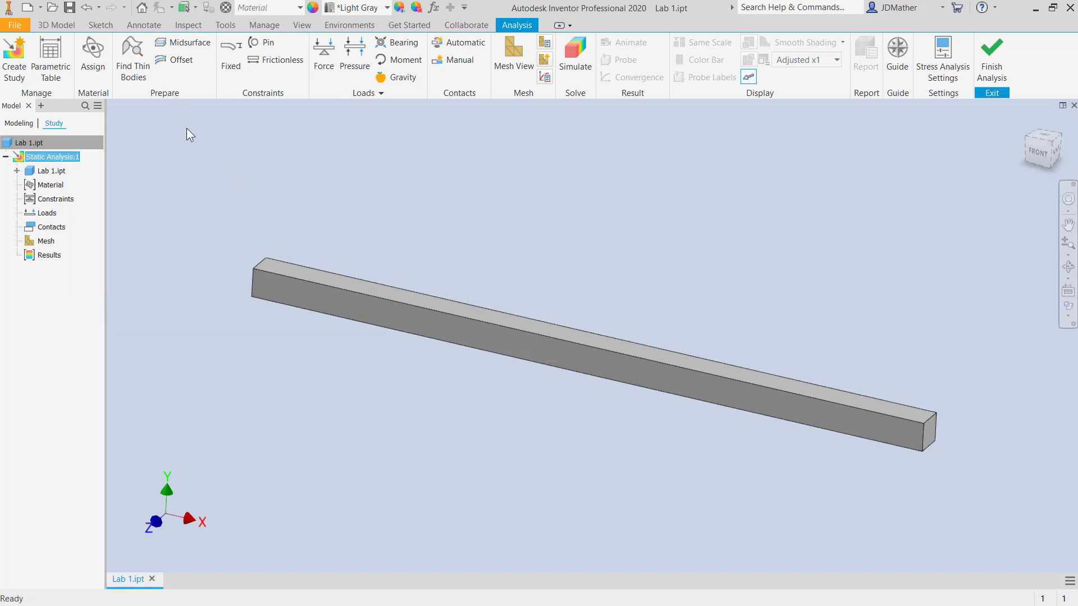
# - Apply a fixed constraint to the bar's end face opposite the free end
pyautogui.click(224, 56)
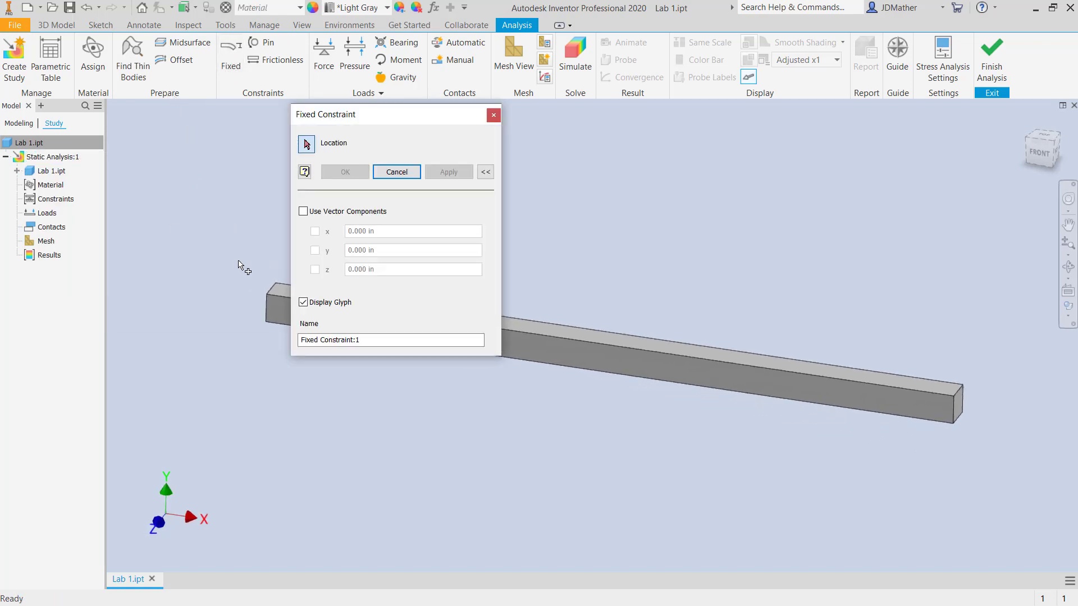
pyautogui.click(318, 373)
pyautogui.click(339, 174)
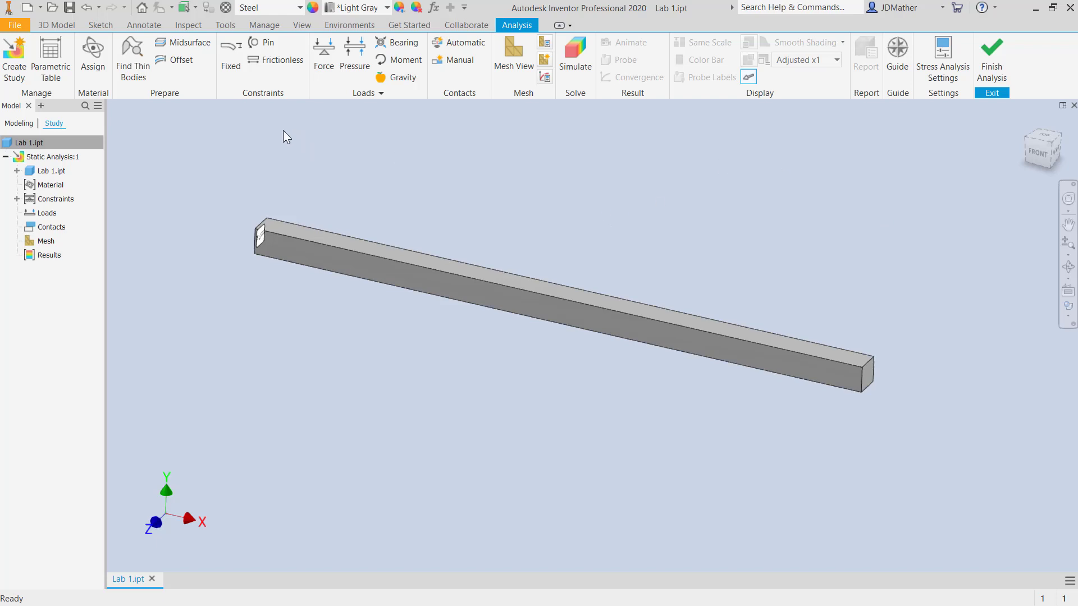
# - Apply a 150 lbforce load to the bar's free end face, directed downward using the bar's top face as reference
pyautogui.click(323, 53)
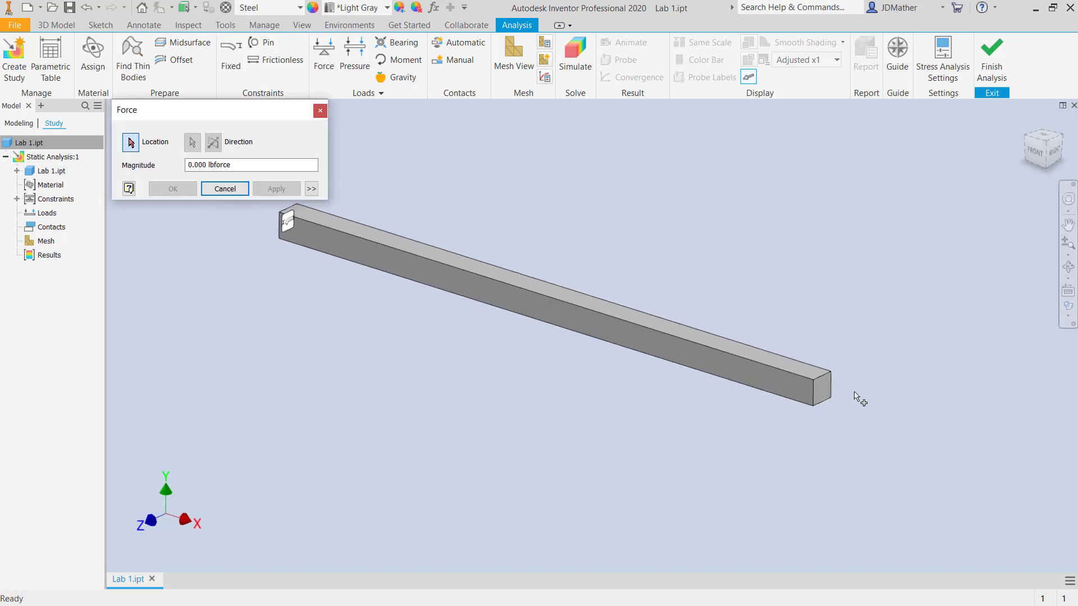
pyautogui.click(823, 386)
pyautogui.keyDown('shift'); pyautogui.moveTo(836, 432); pyautogui.dragTo(867, 354, button='middle'); pyautogui.keyUp('shift')
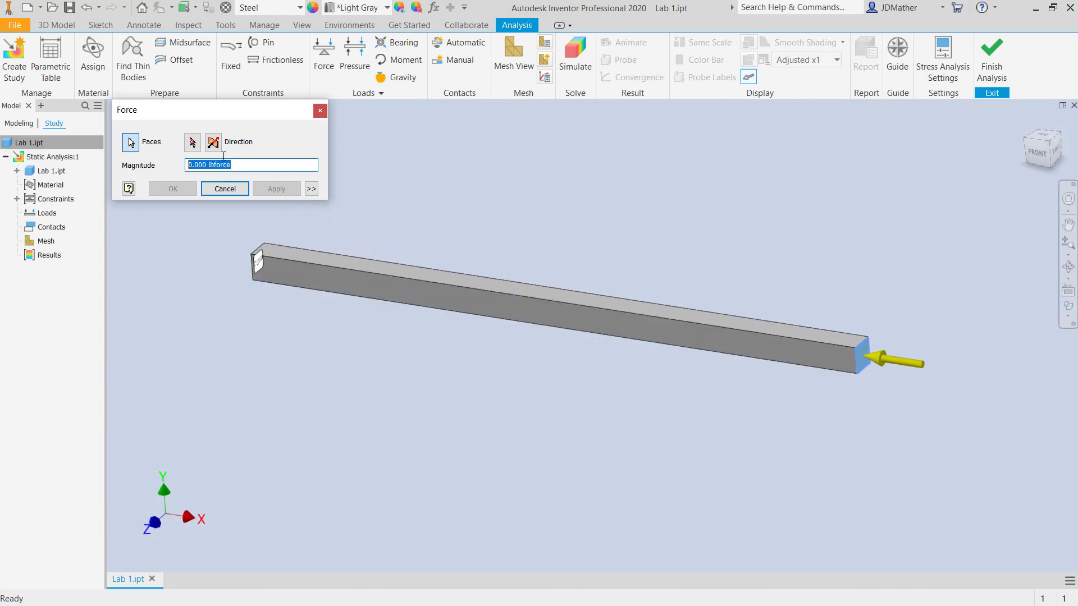
pyautogui.click(193, 142)
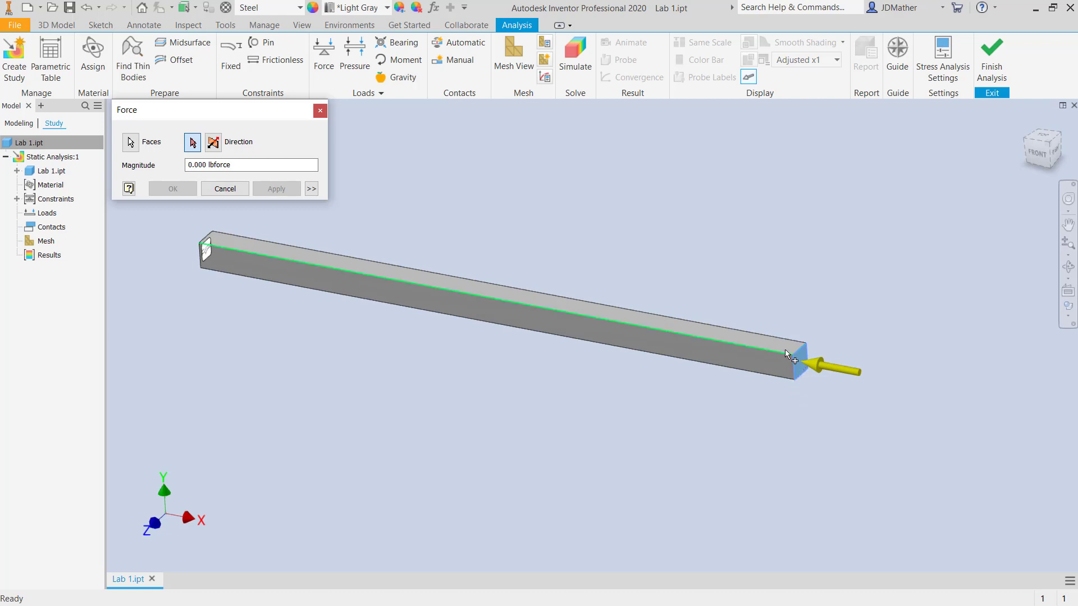
pyautogui.click(785, 346)
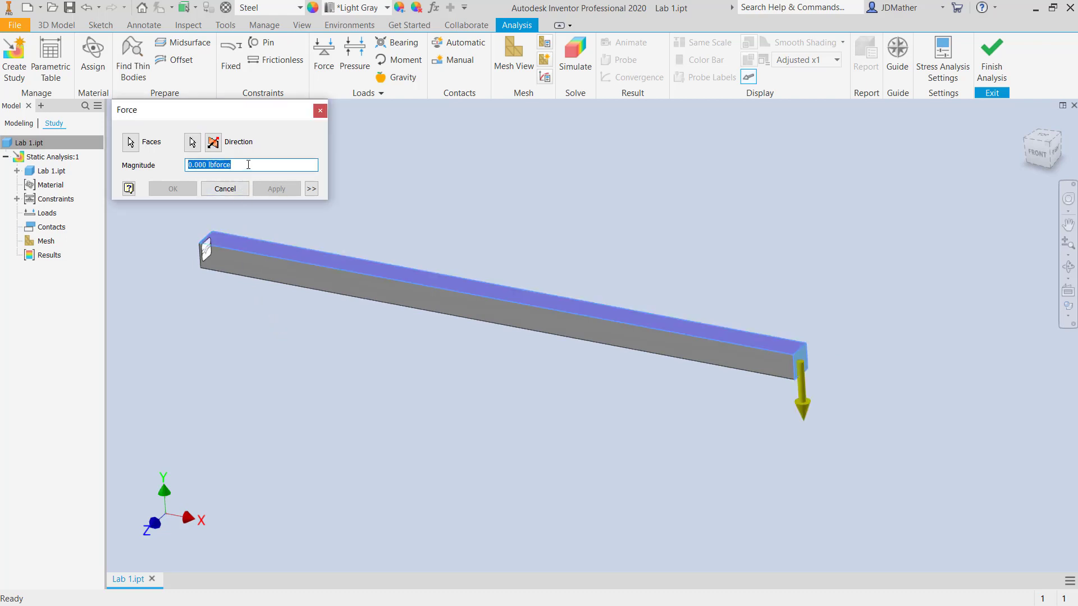
pyautogui.write('150')
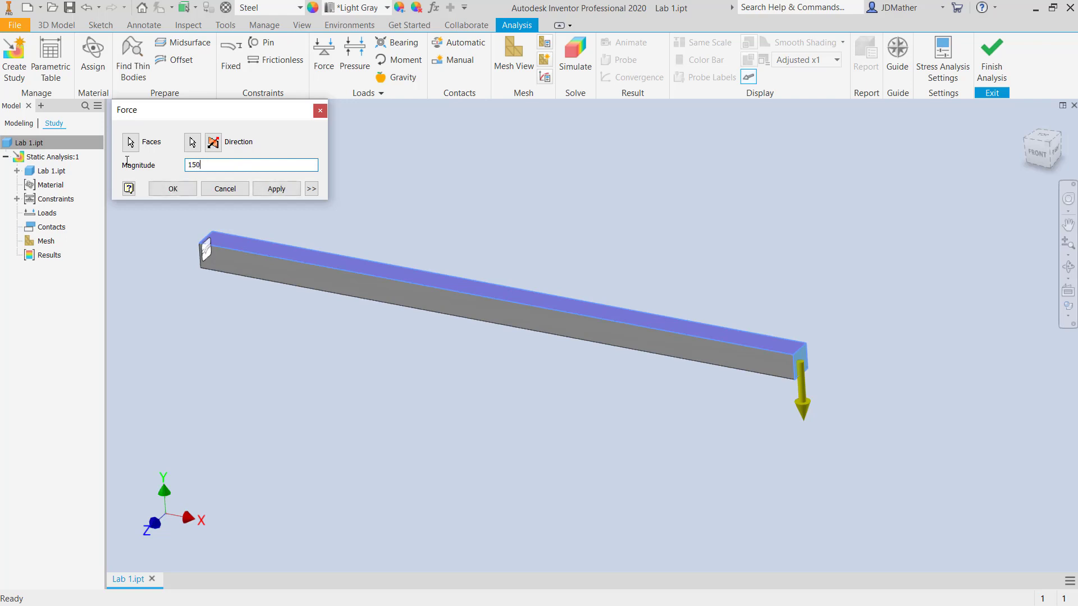
pyautogui.click(189, 190)
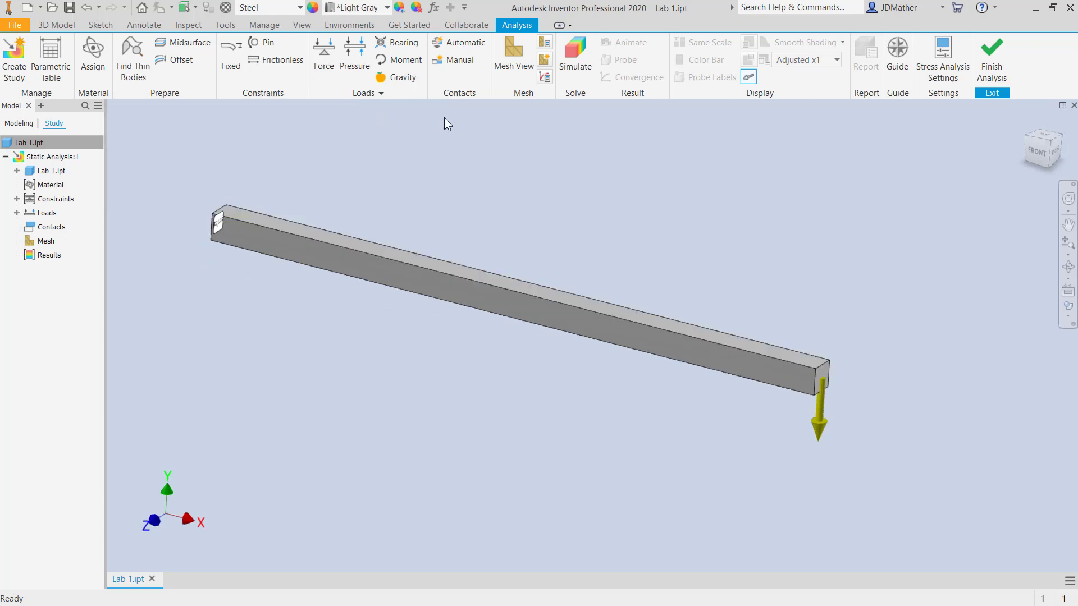
# - Generate the bar's mesh and run the static analysis simulation
pyautogui.click(515, 56)
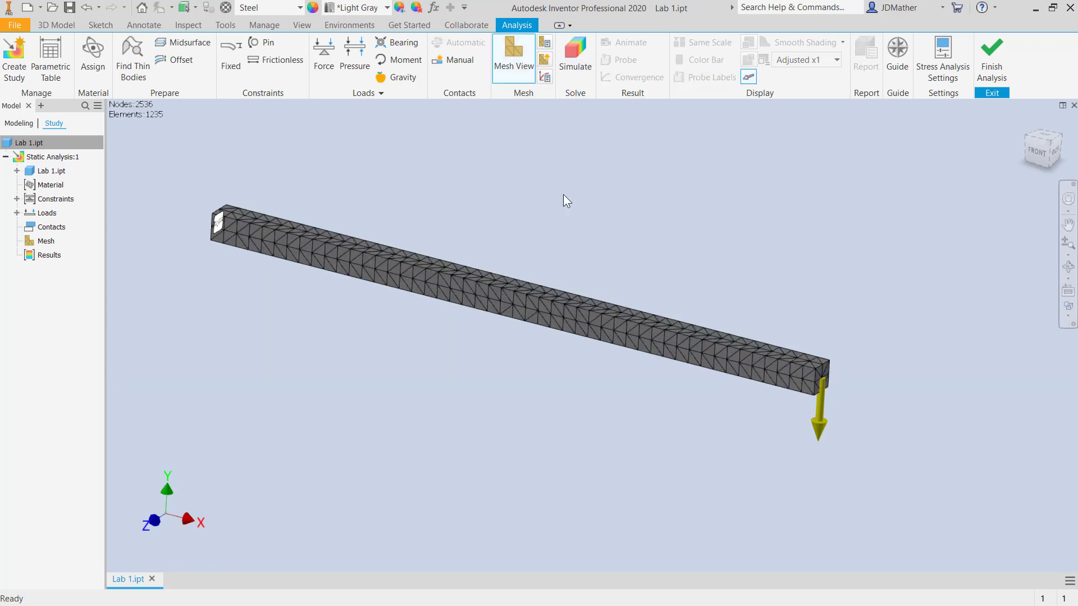
pyautogui.press('F6')
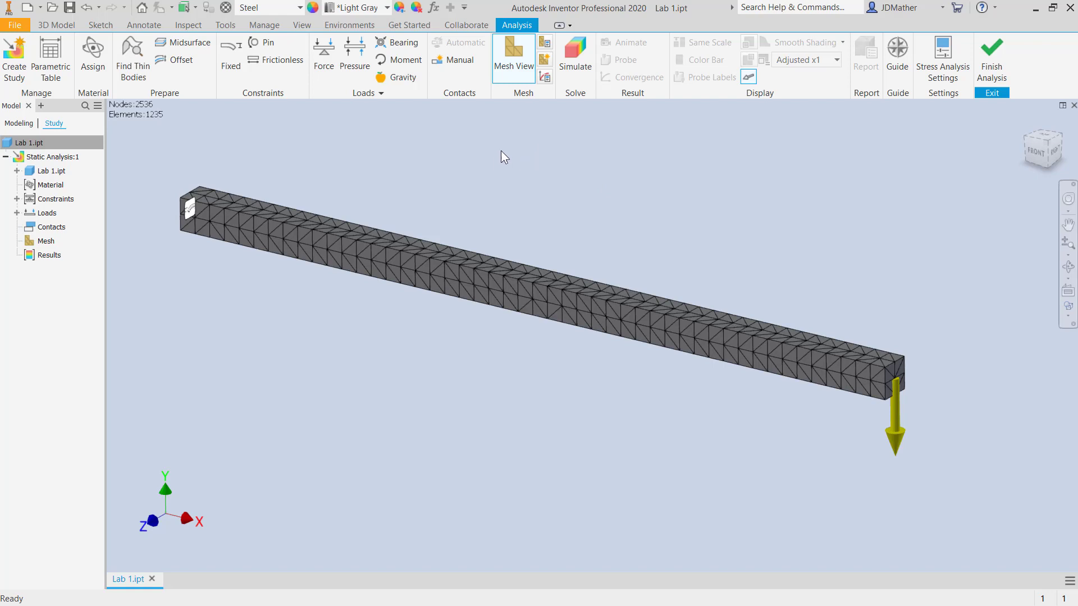
pyautogui.click(570, 52)
pyautogui.press('Return')
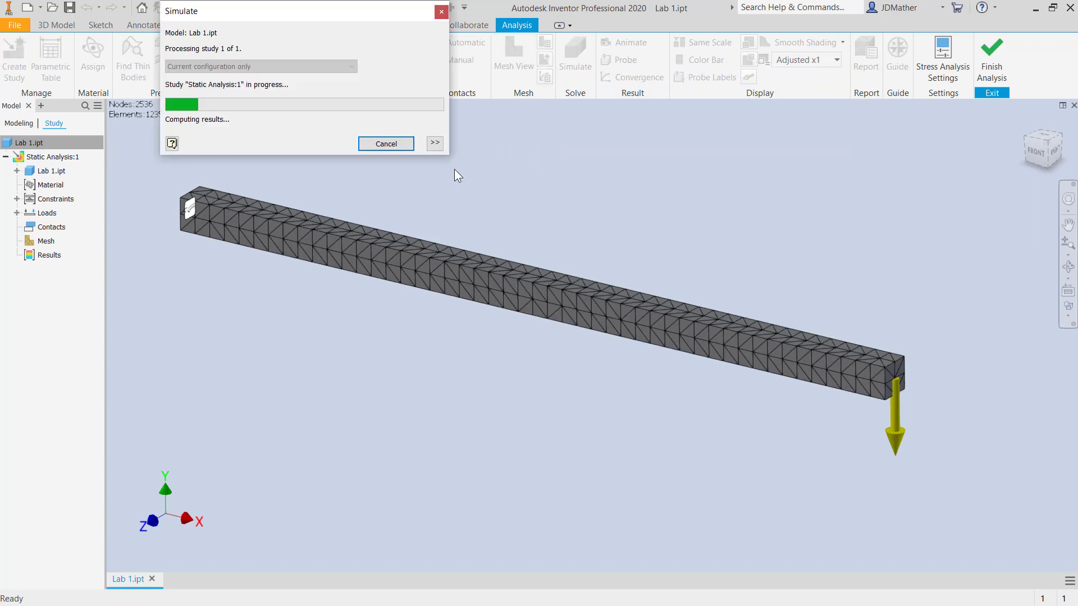
# - Review the Von Mises stress, displacement and safety factor results on the deformed bar
pyautogui.keyDown('shift'); pyautogui.moveTo(443, 181); pyautogui.dragTo(150, 173, button='middle'); pyautogui.keyUp('shift')
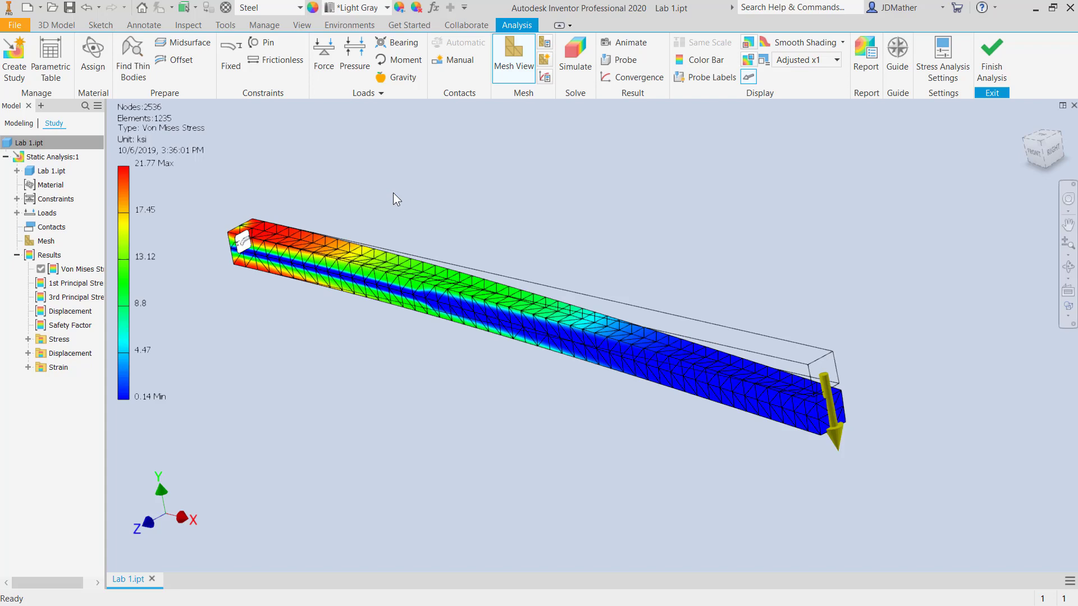
pyautogui.scroll(2, 487, 176)
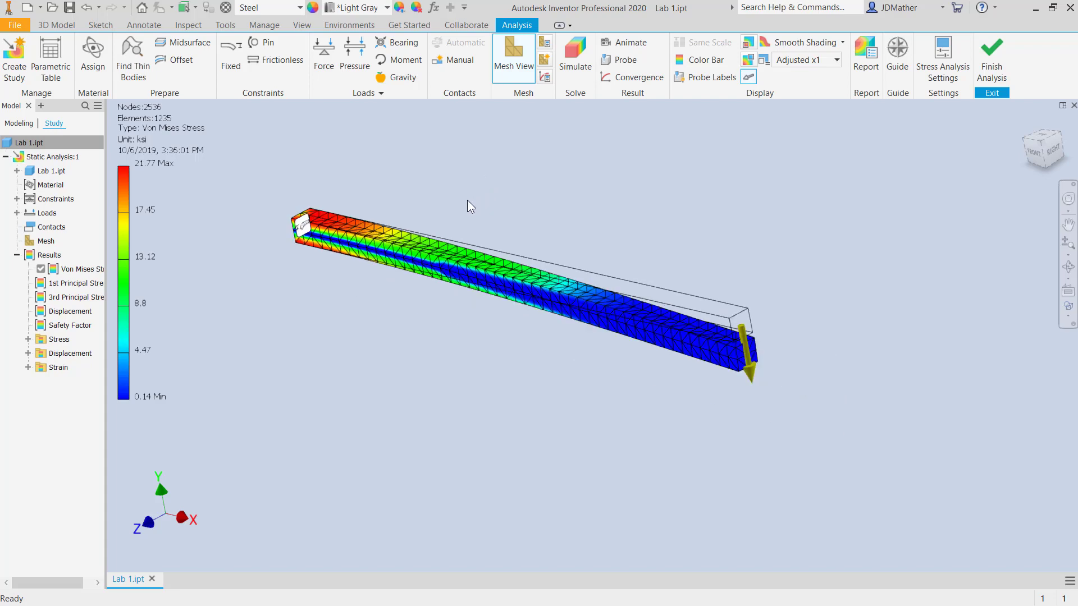
pyautogui.scroll(-1, 467, 200)
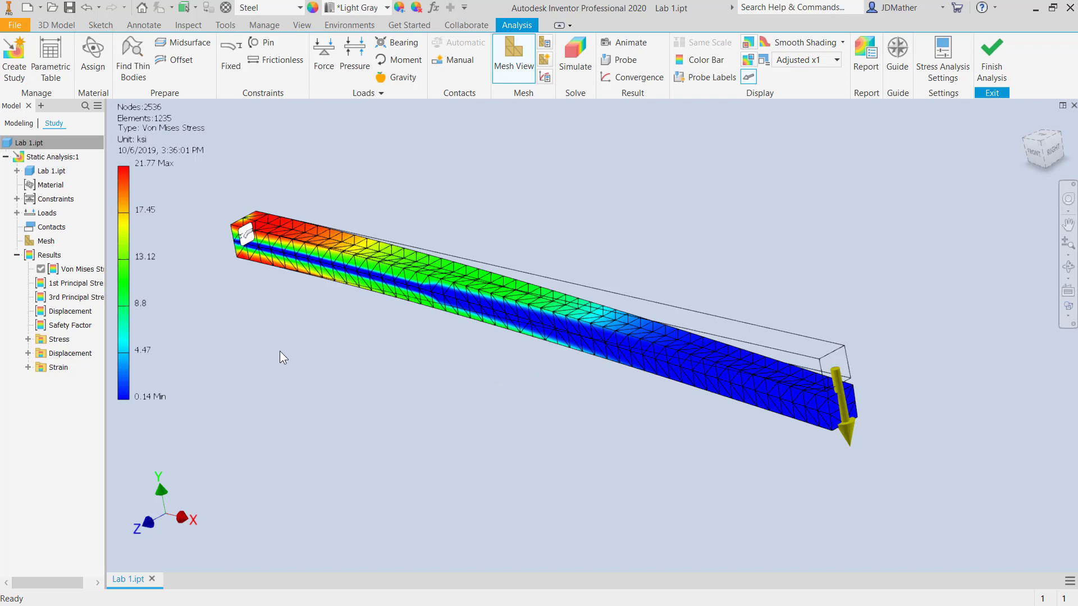
pyautogui.doubleClick(74, 297)
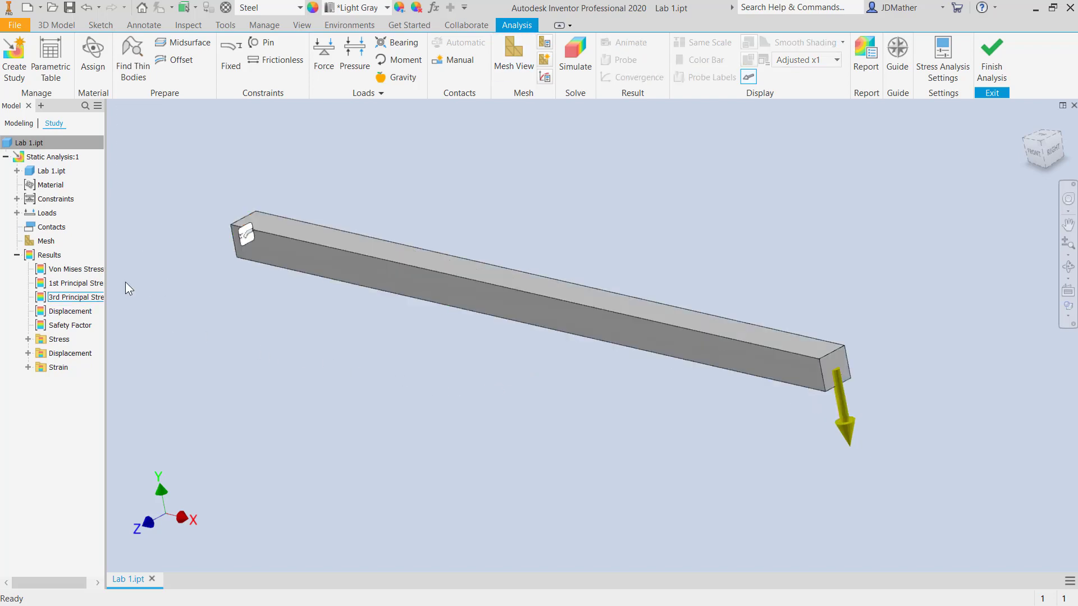
pyautogui.doubleClick(71, 311)
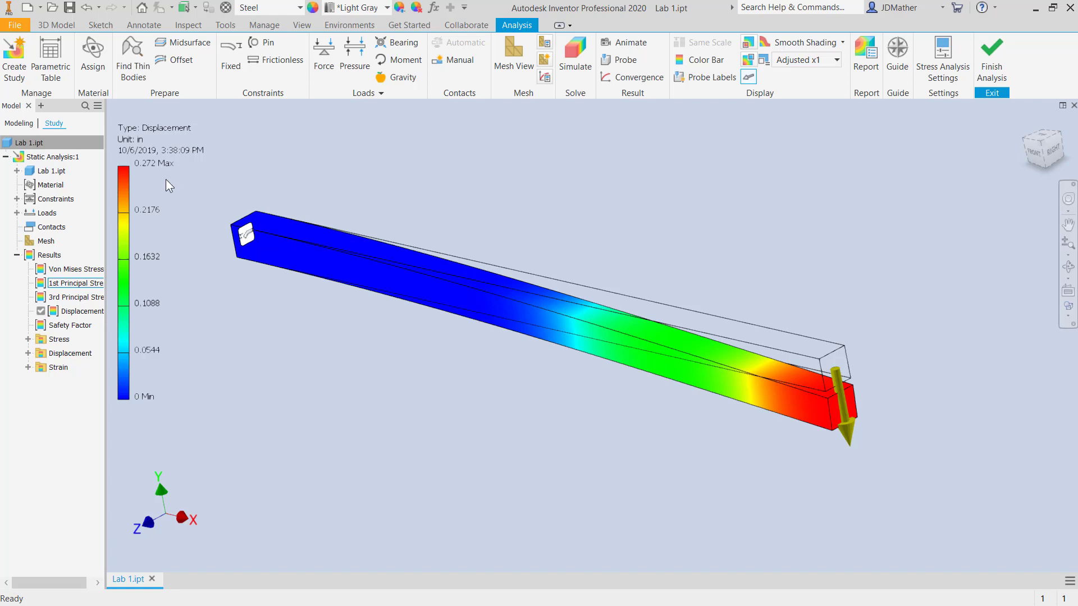
pyautogui.doubleClick(66, 327)
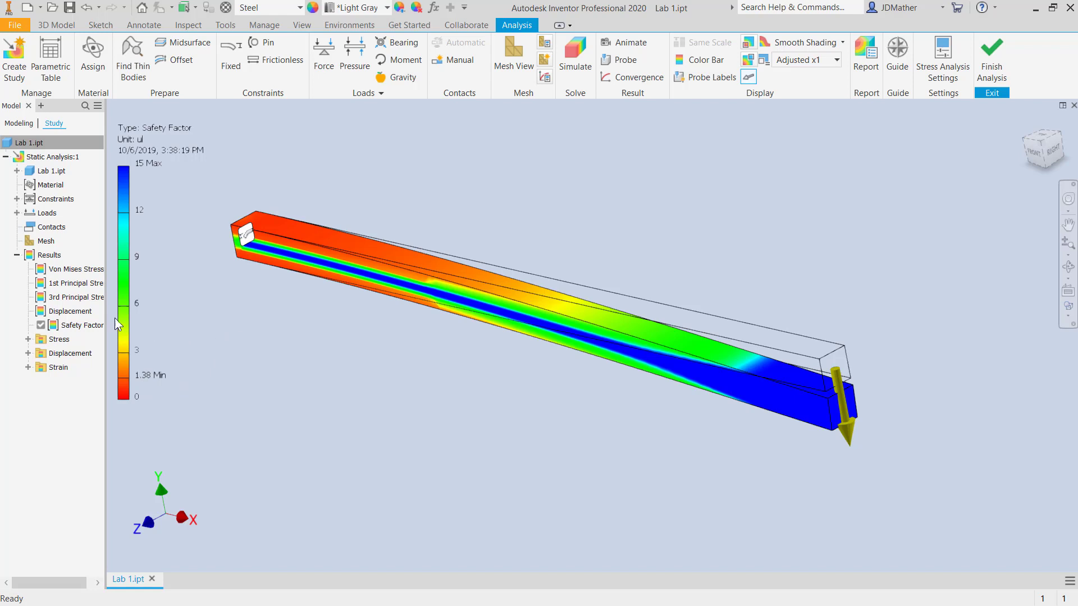
# - Display the Displacement result and examine the deflection at the bar's loaded end from the front
pyautogui.doubleClick(70, 311)
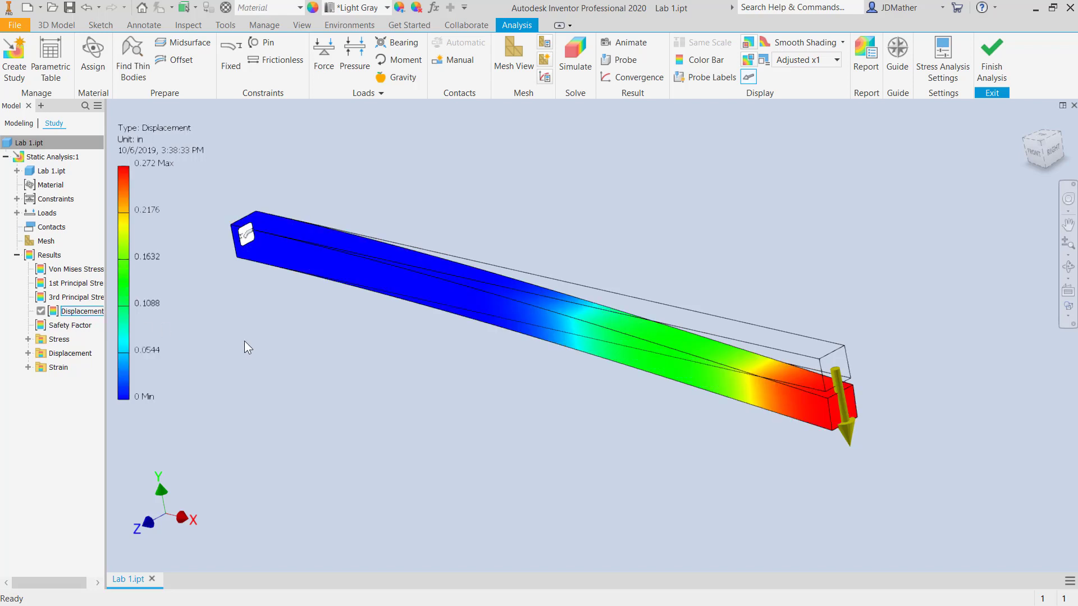
pyautogui.click(1052, 155)
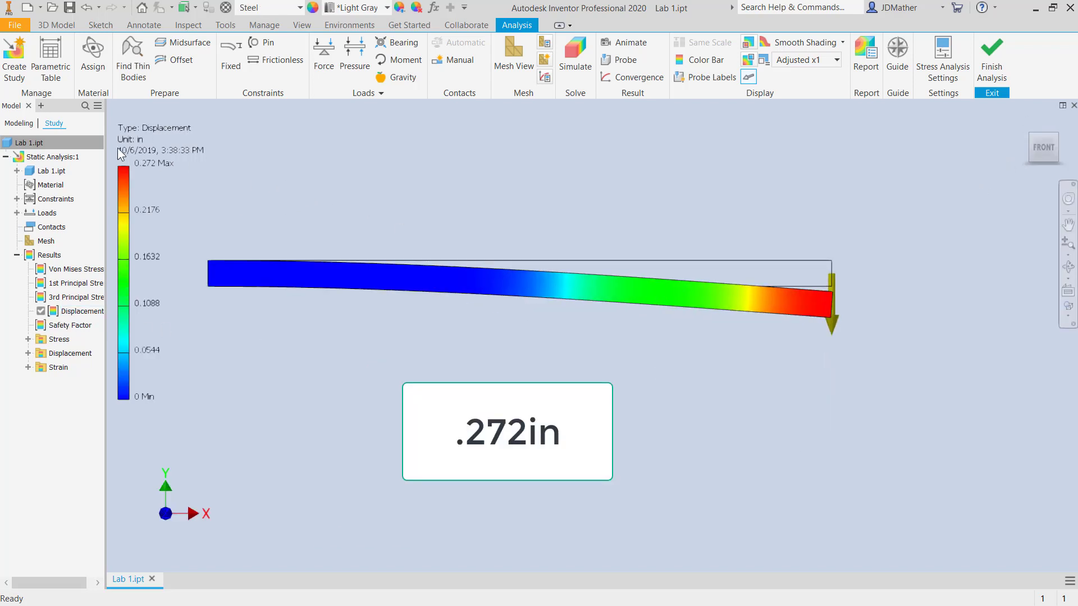
pyautogui.scroll(2, 795, 265)
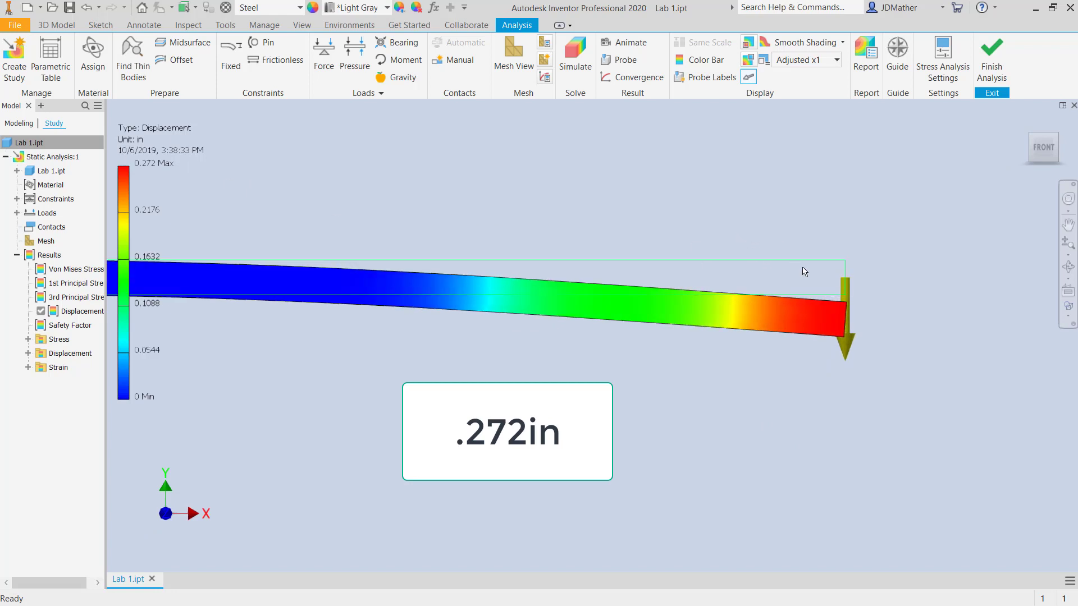
pyautogui.scroll(-2, 803, 272)
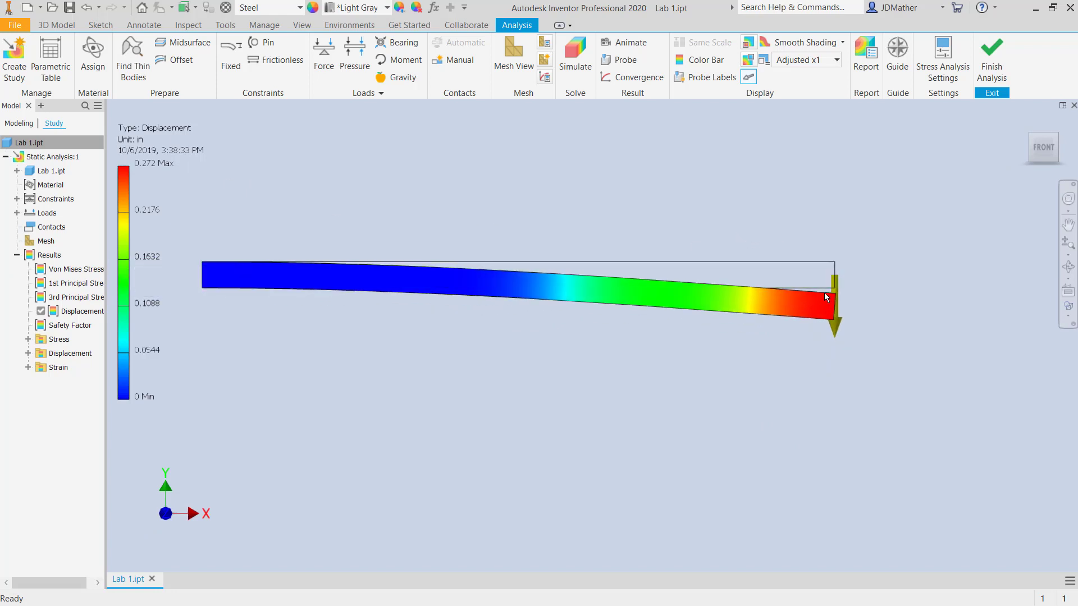
pyautogui.scroll(1, 825, 296)
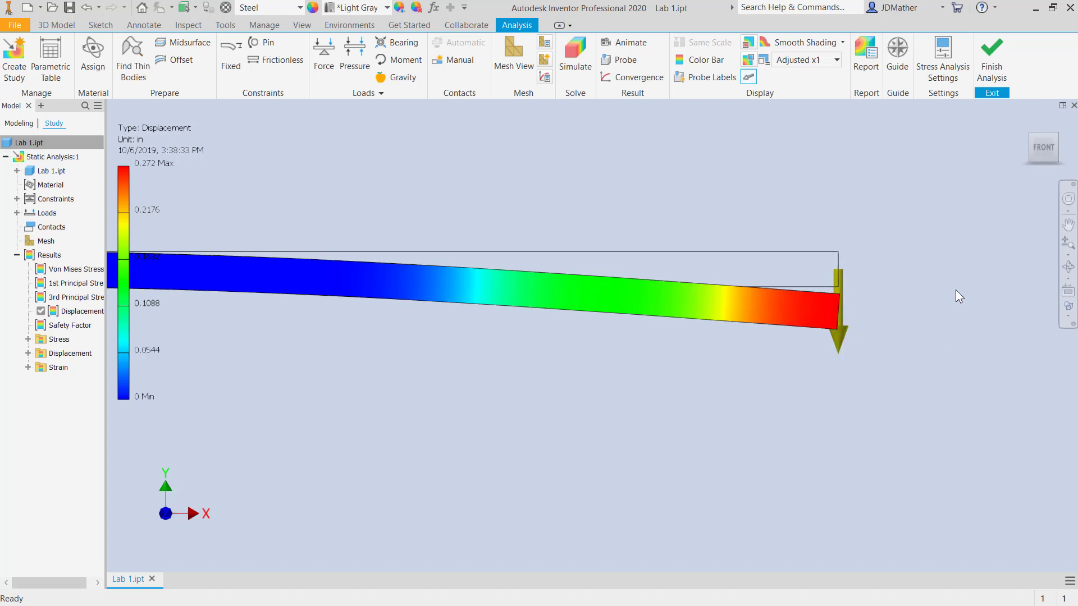
pyautogui.scroll(-2, 888, 270)
pyautogui.scroll(2, 867, 303)
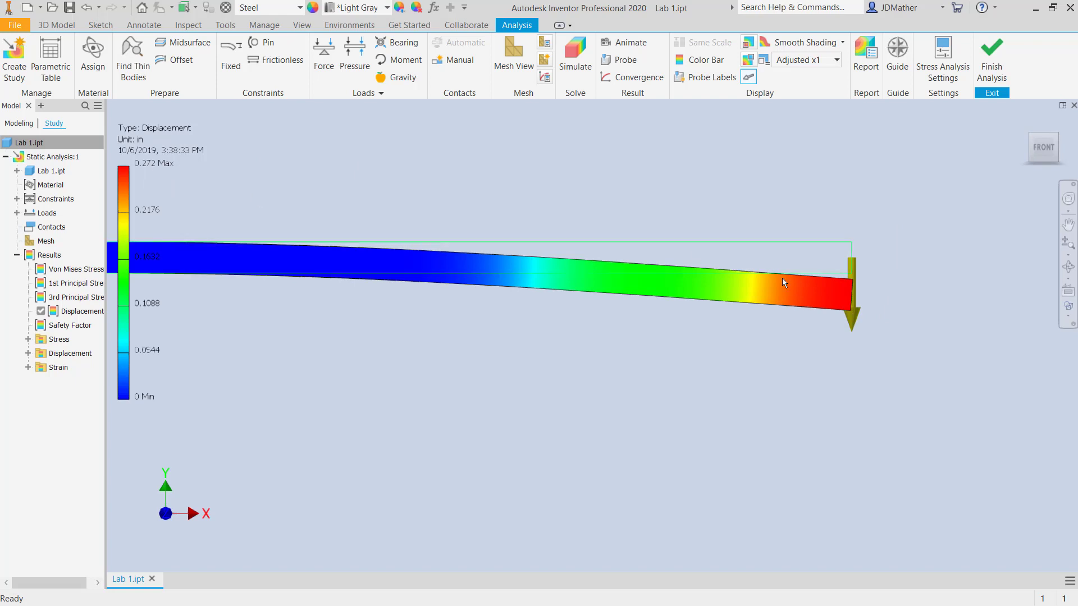
# - Compare the bar's deformed shape at the Actual, Adjusted x1 and Adjusted x2 displacement scales
pyautogui.click(831, 58)
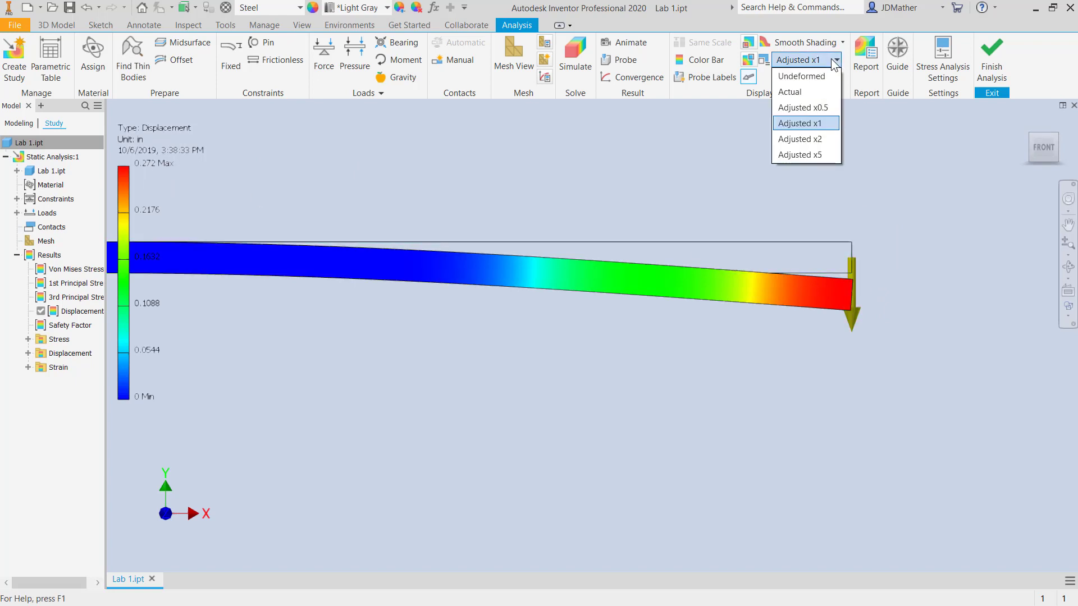
pyautogui.click(803, 92)
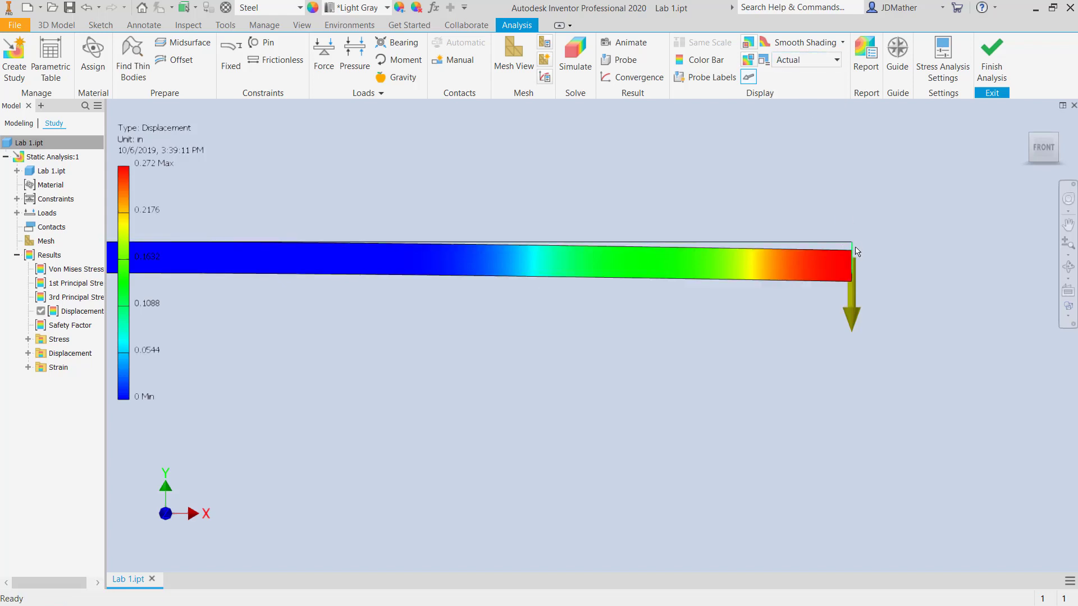
pyautogui.click(806, 63)
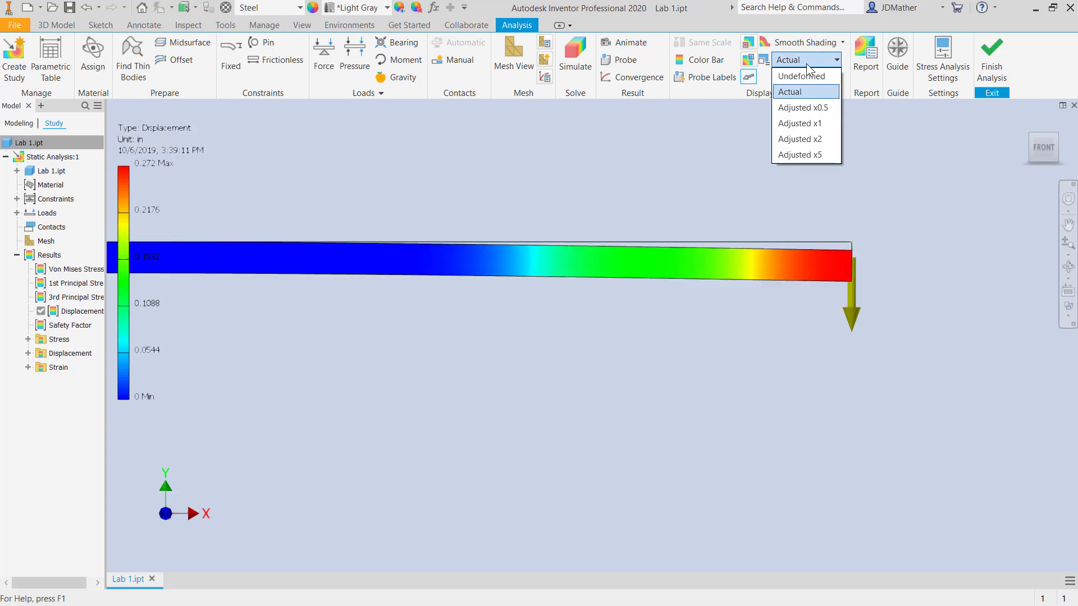
pyautogui.click(798, 124)
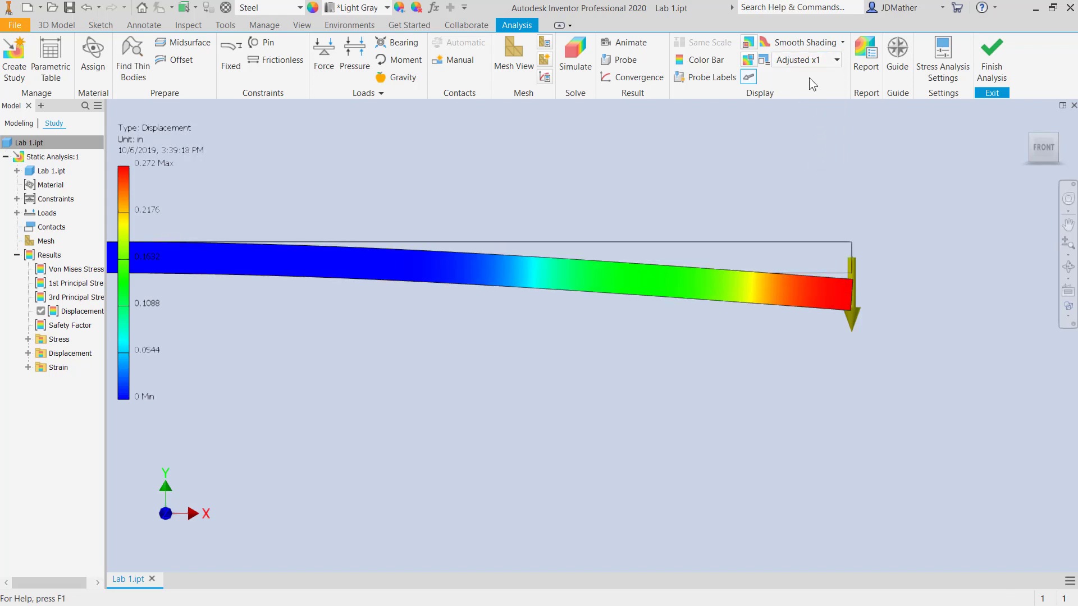
pyautogui.click(808, 61)
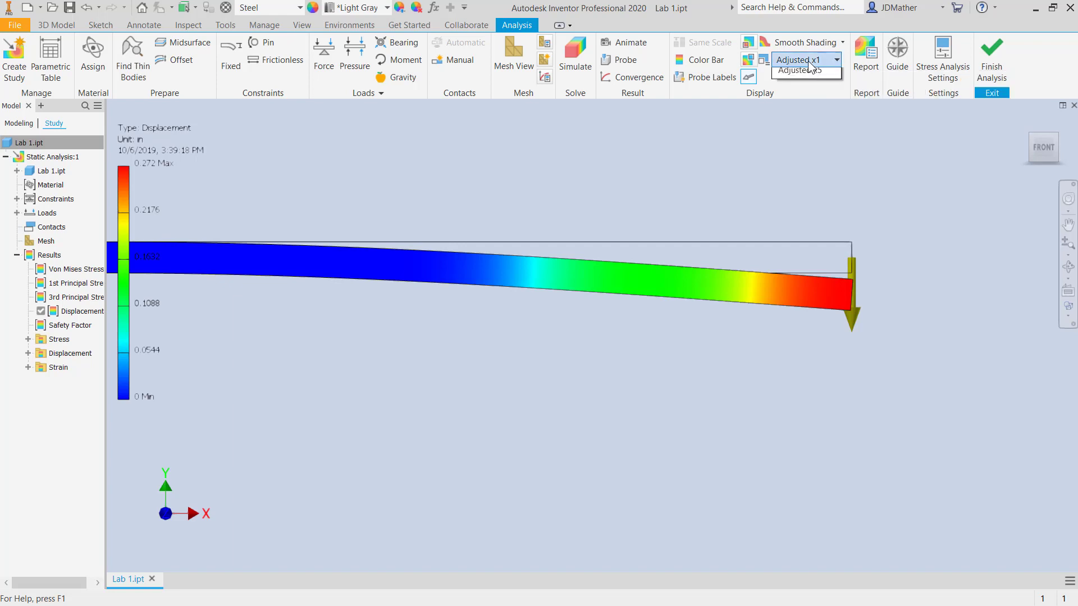
pyautogui.click(799, 138)
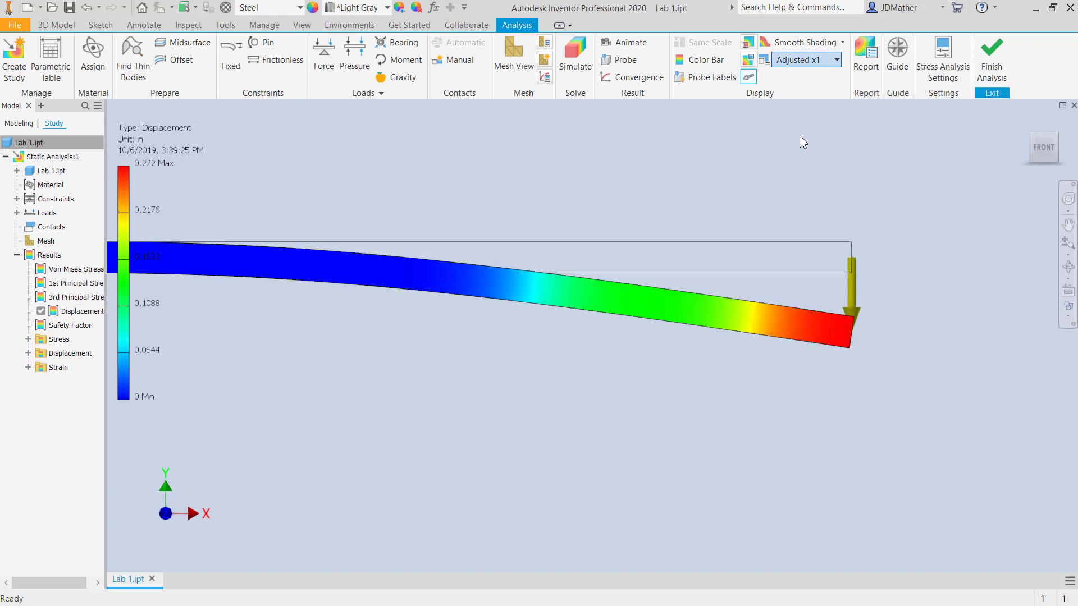
# - Set the displacement display scale to Adjusted x0.5
pyautogui.click(809, 62)
pyautogui.click(803, 107)
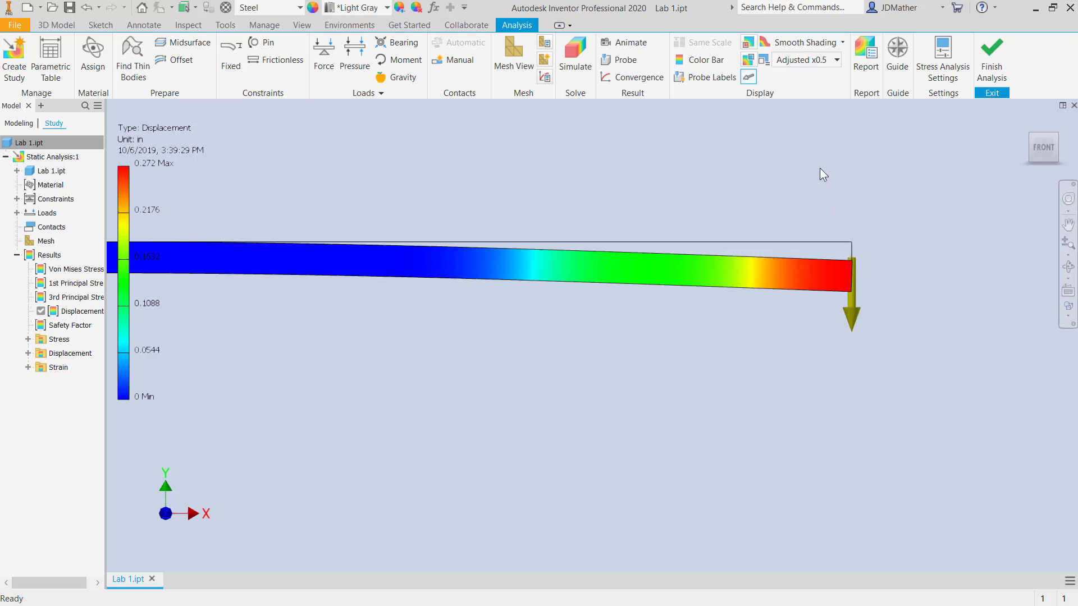
pyautogui.press('F6')
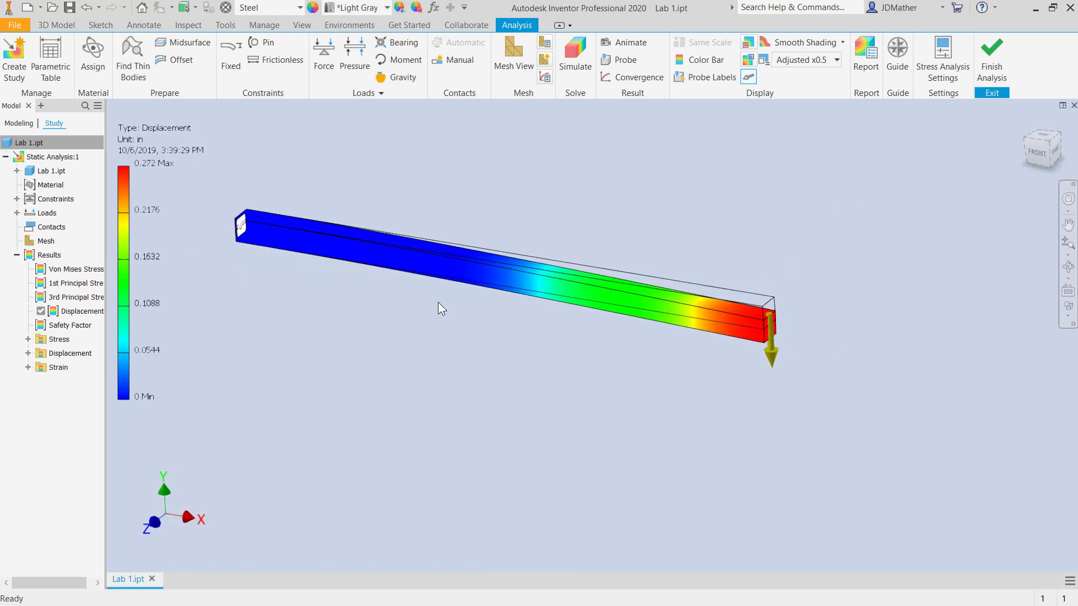